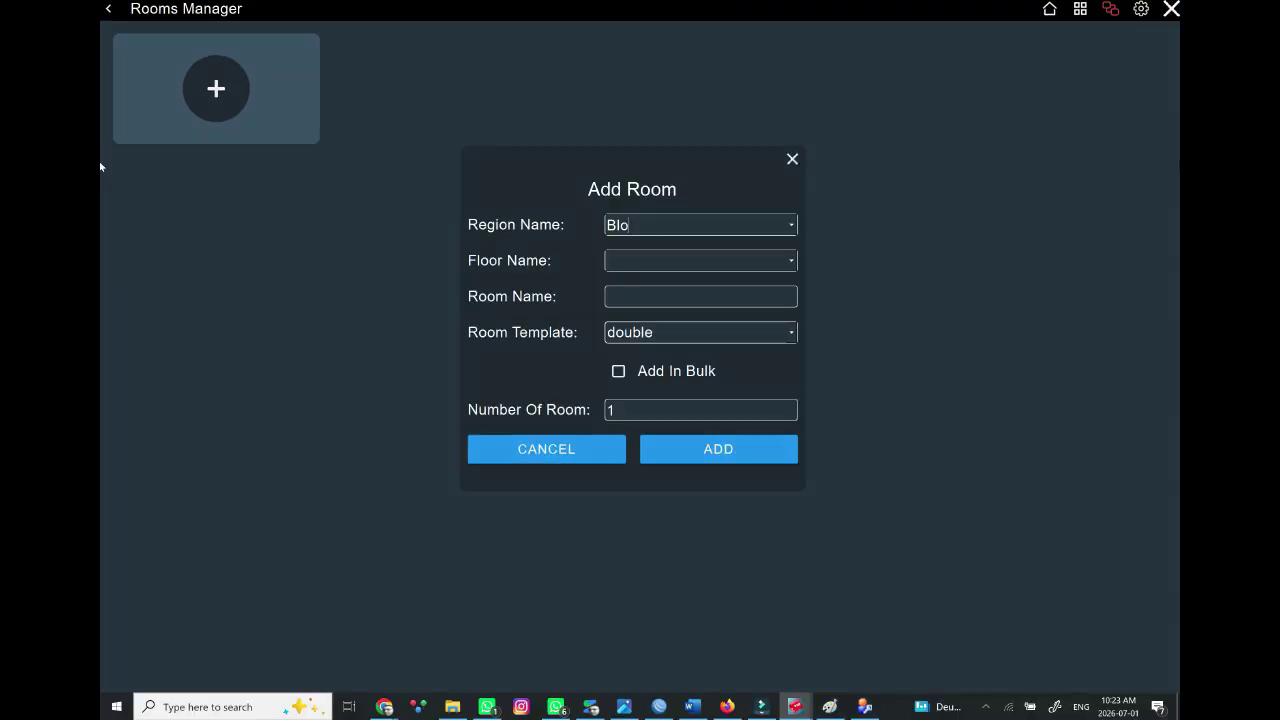
Set the new room's region to Block A, its floor to First floor and its name to Room101.
{"action": "type", "text": "ck A"}
{"action": "key", "text": "Tab"}
{"action": "type", "text": "Firs"}
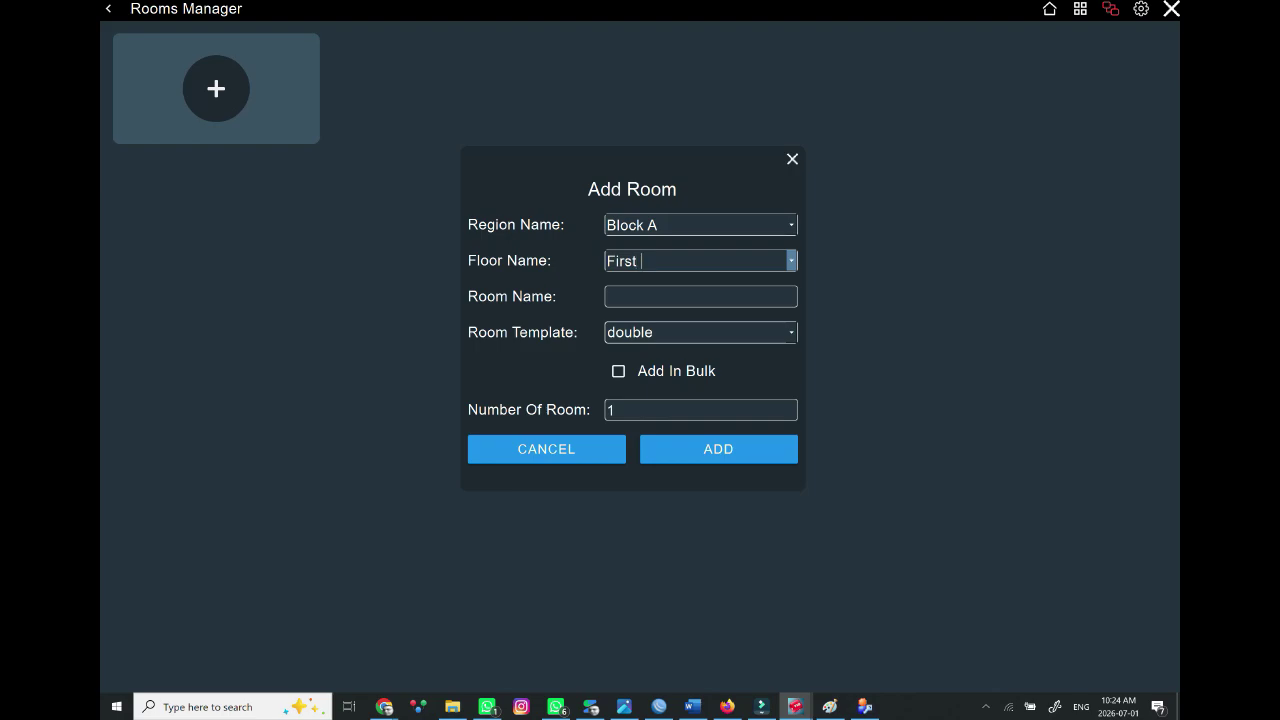
{"action": "type", "text": "t floor"}
{"action": "left_click", "coordinate": [620, 290]}
{"action": "type", "text": "R"}
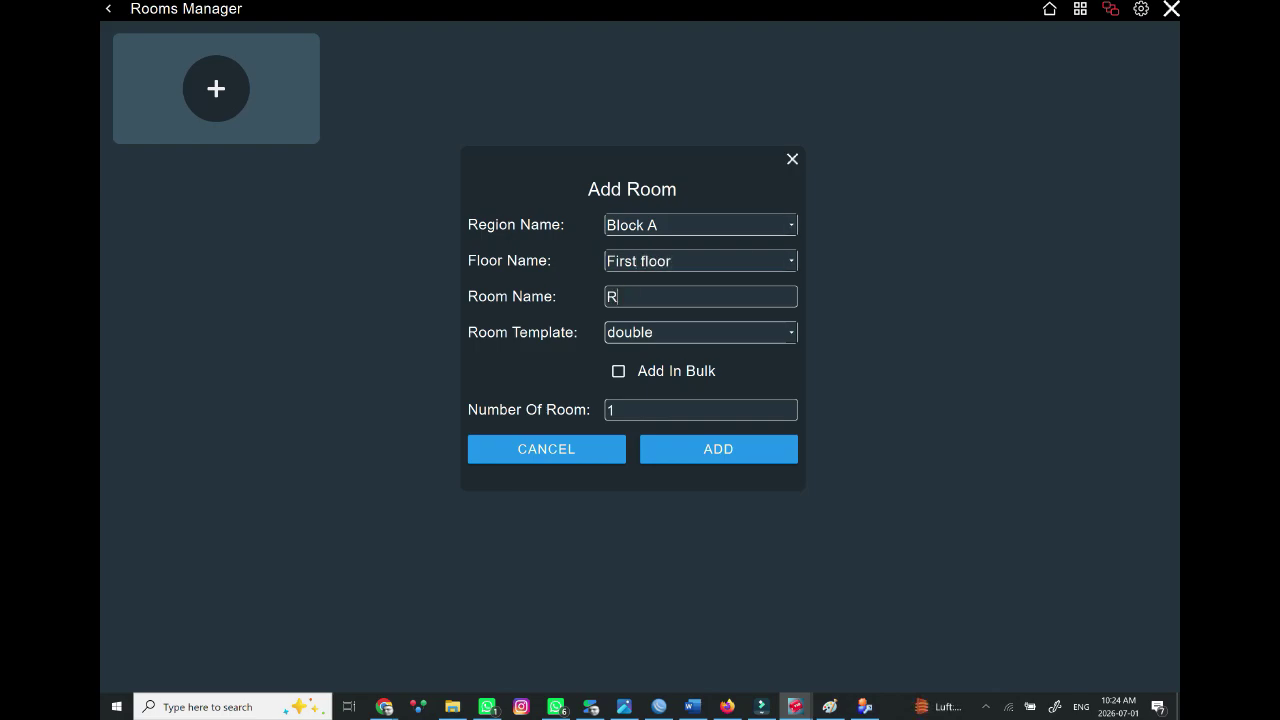
{"action": "type", "text": "oom101"}
Assign the twin template and add 10 rooms in bulk starting from Room101.
{"action": "left_click", "coordinate": [655, 330]}
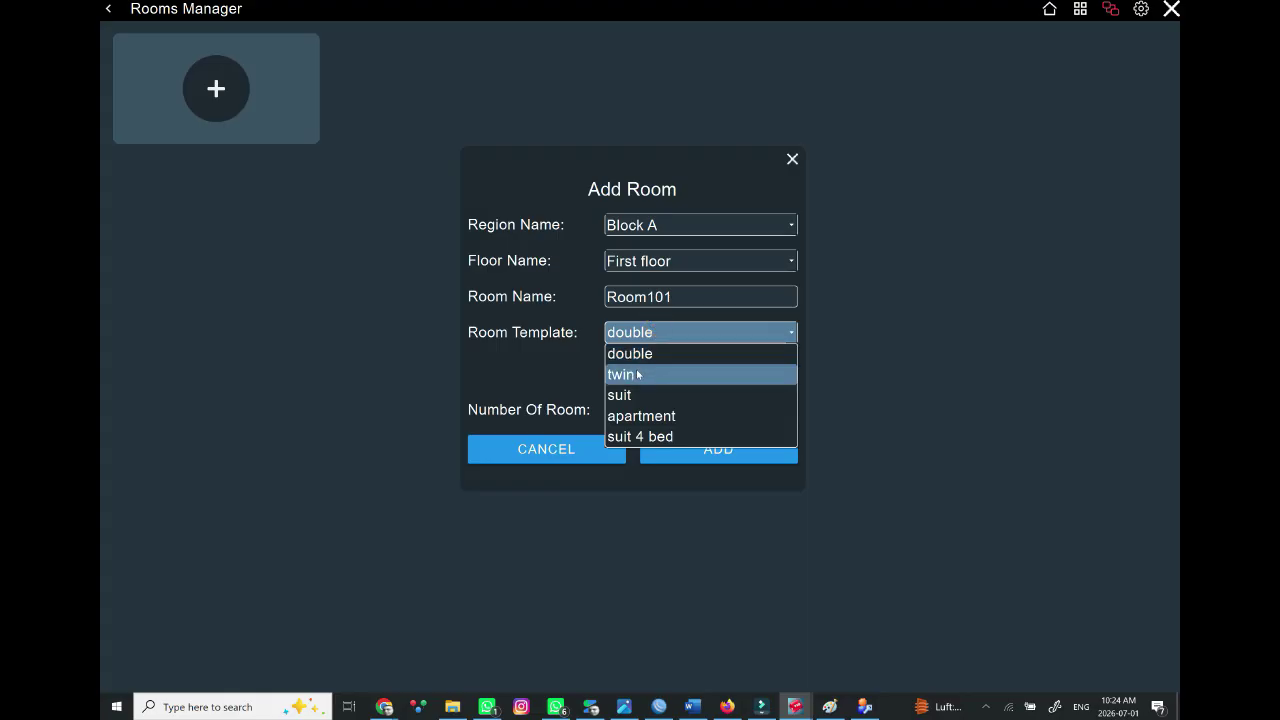
{"action": "left_click", "coordinate": [638, 374]}
{"action": "left_click", "coordinate": [618, 371]}
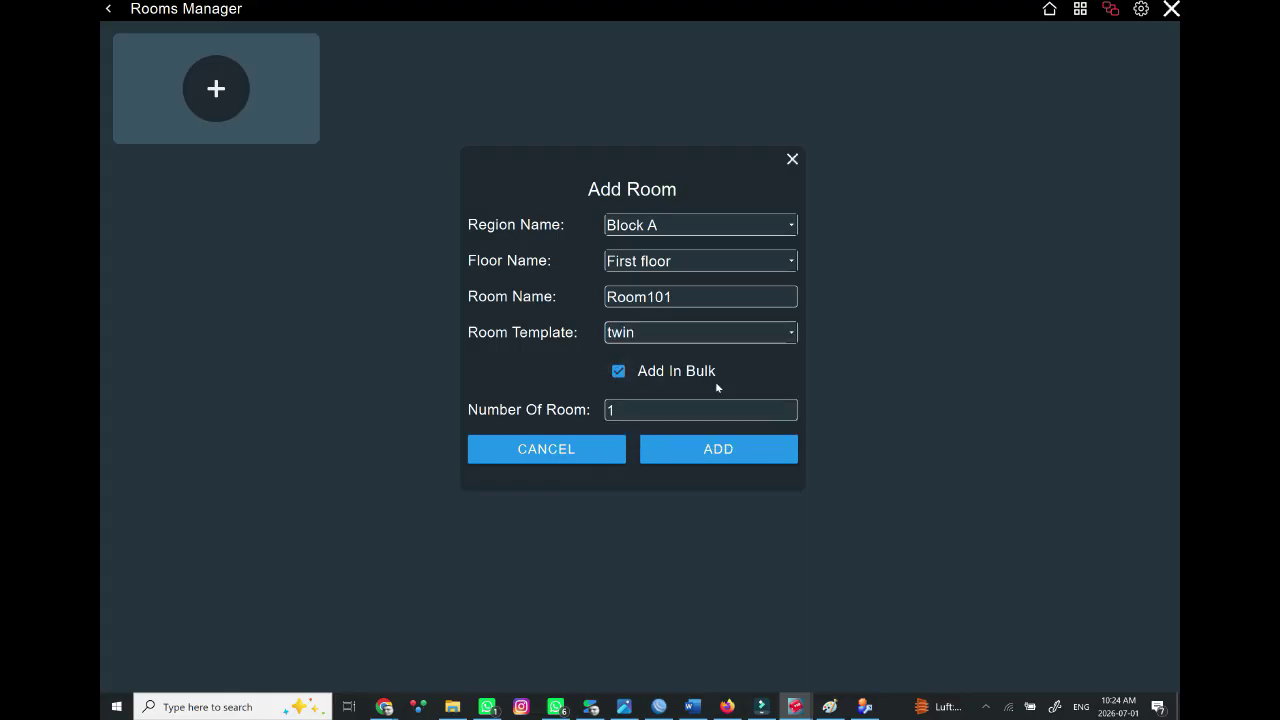
{"action": "left_click", "coordinate": [671, 409]}
{"action": "type", "text": "0"}
{"action": "left_click", "coordinate": [727, 445]}
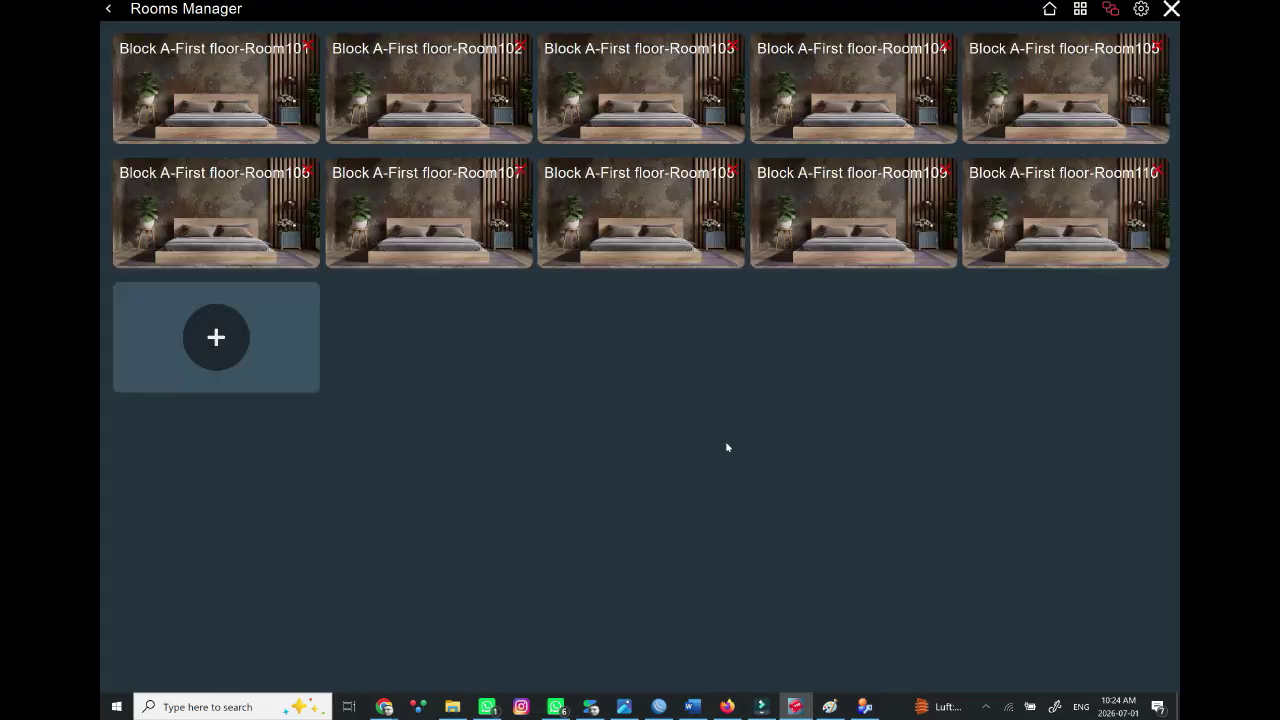
{"action": "left_click", "coordinate": [228, 345]}
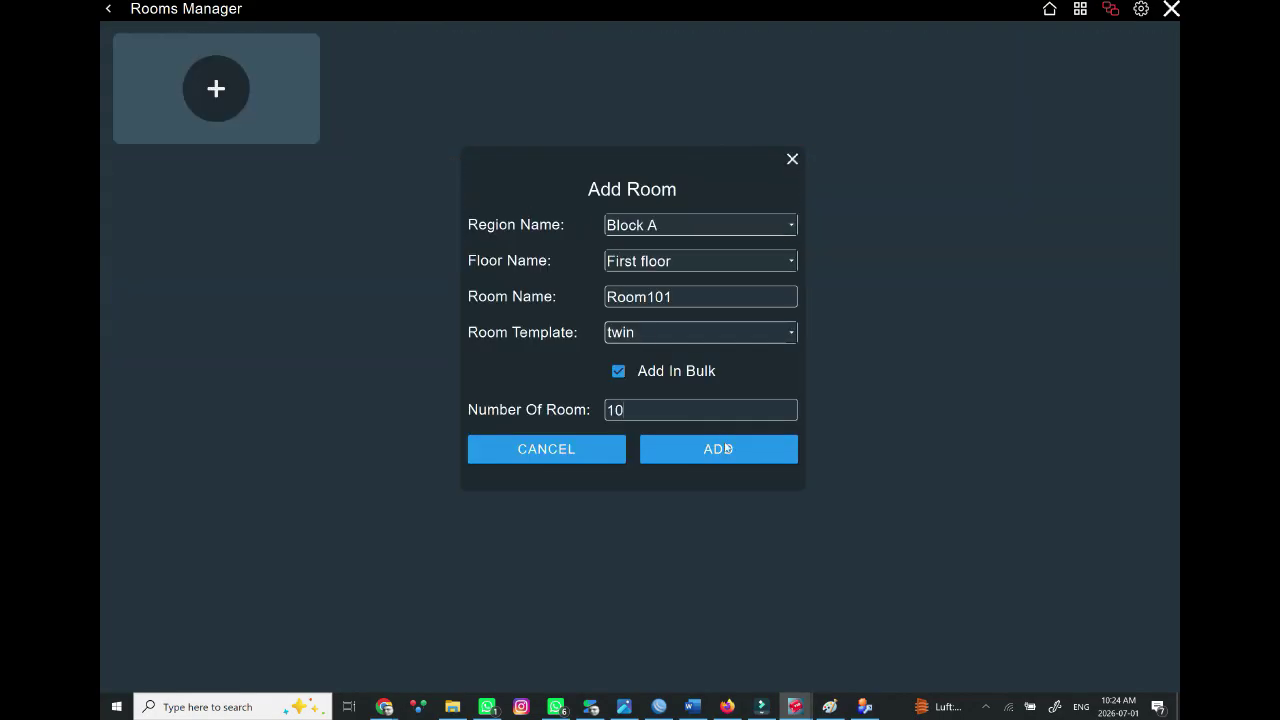
{"action": "left_click", "coordinate": [727, 448]}
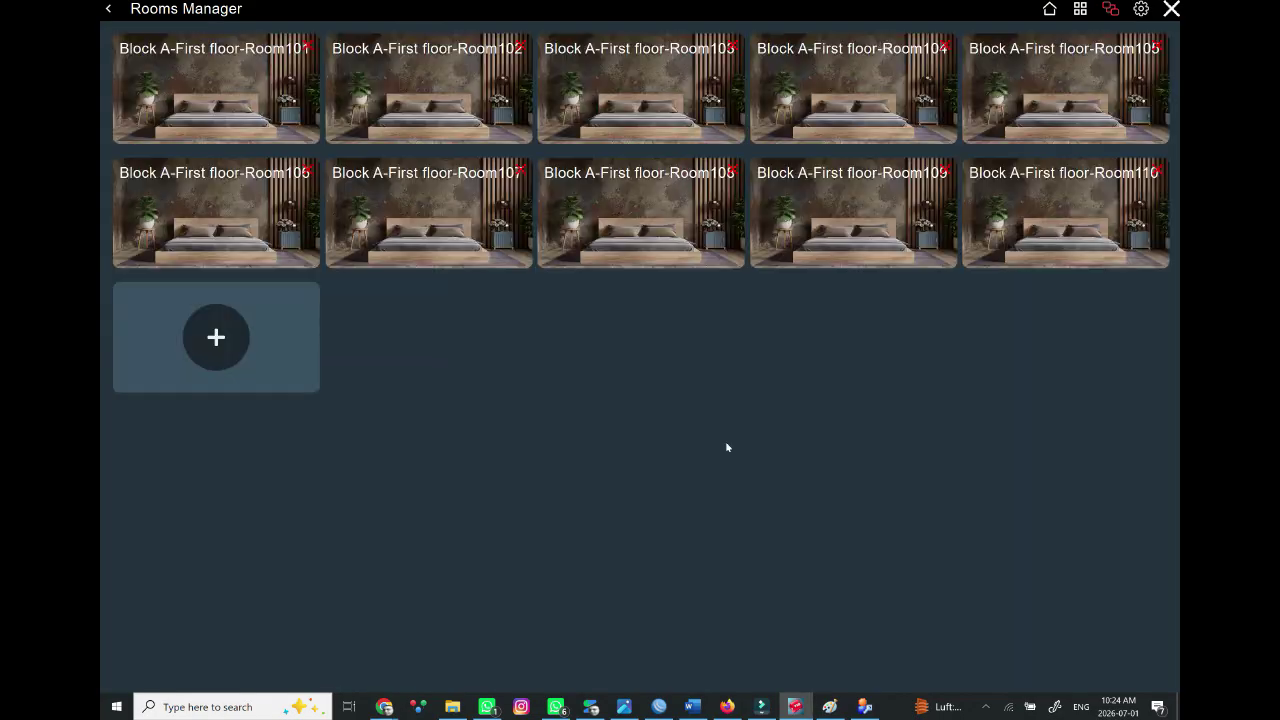
Start another room entry in Block A on the First floor, named room 111.
{"action": "left_click", "coordinate": [219, 357]}
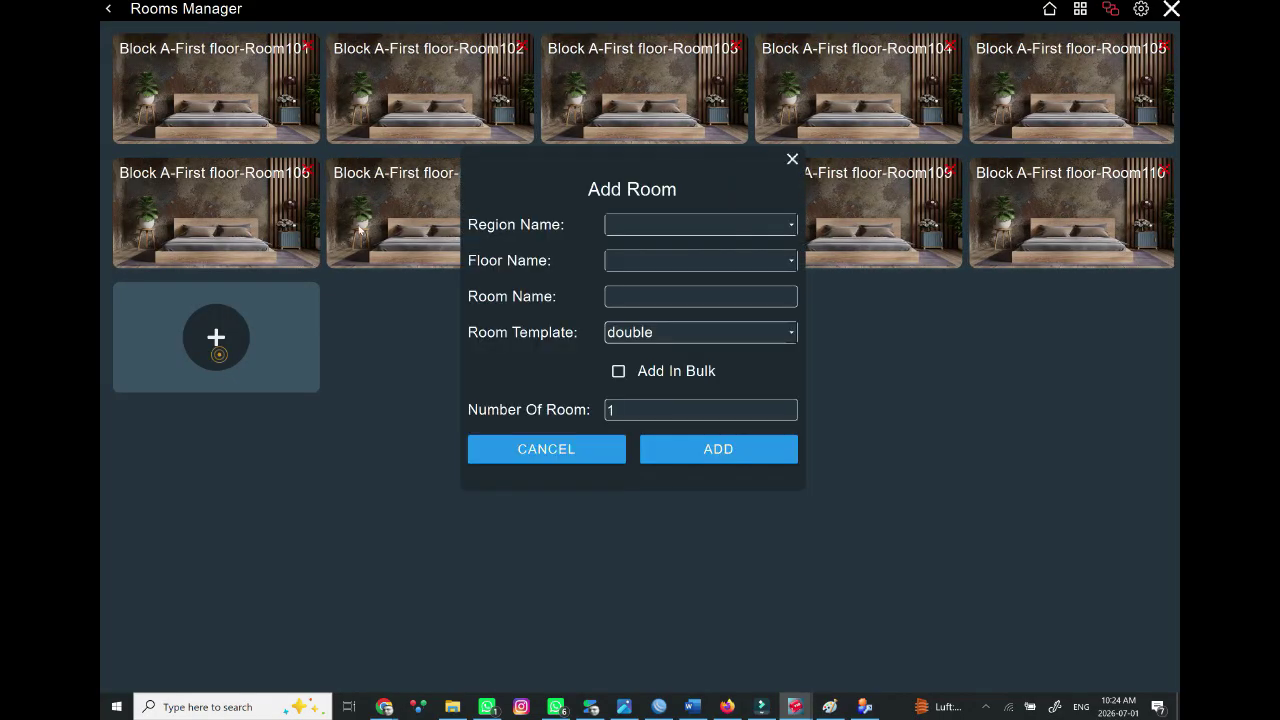
{"action": "left_click", "coordinate": [793, 225]}
{"action": "left_click", "coordinate": [707, 248]}
{"action": "left_click", "coordinate": [790, 264]}
{"action": "left_click", "coordinate": [690, 284]}
{"action": "left_click", "coordinate": [675, 294]}
{"action": "type", "text": "r"}
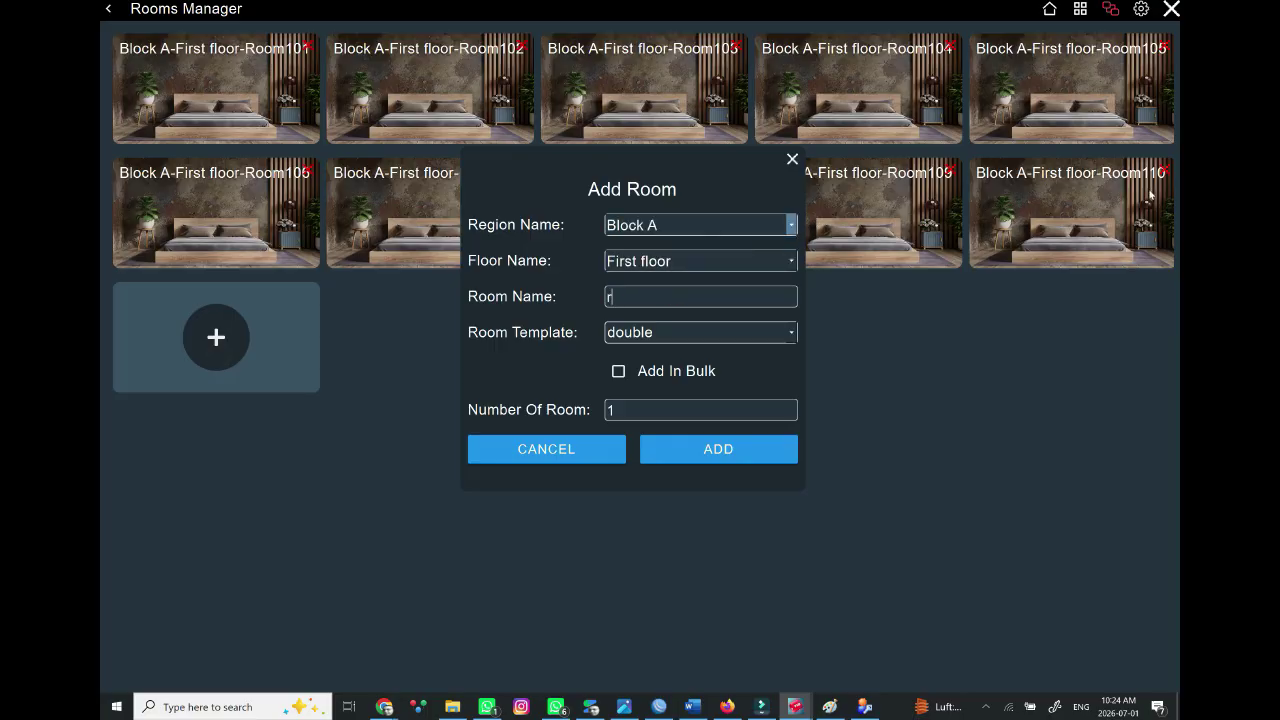
{"action": "type", "text": "oom 111"}
Assign the suit template to room 111 and set it for bulk adding with 3 rooms.
{"action": "left_click", "coordinate": [690, 332]}
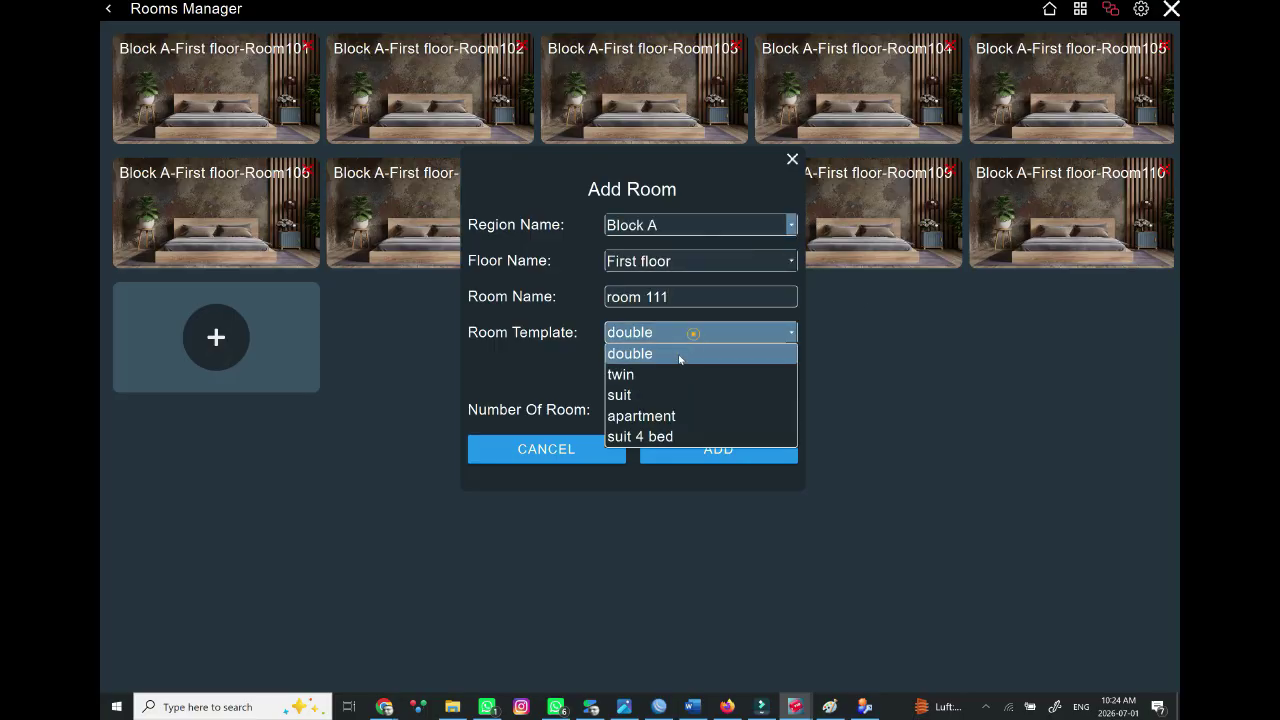
{"action": "left_click", "coordinate": [630, 391]}
{"action": "left_click", "coordinate": [618, 371]}
{"action": "double_click", "coordinate": [640, 410]}
{"action": "type", "text": "3"}
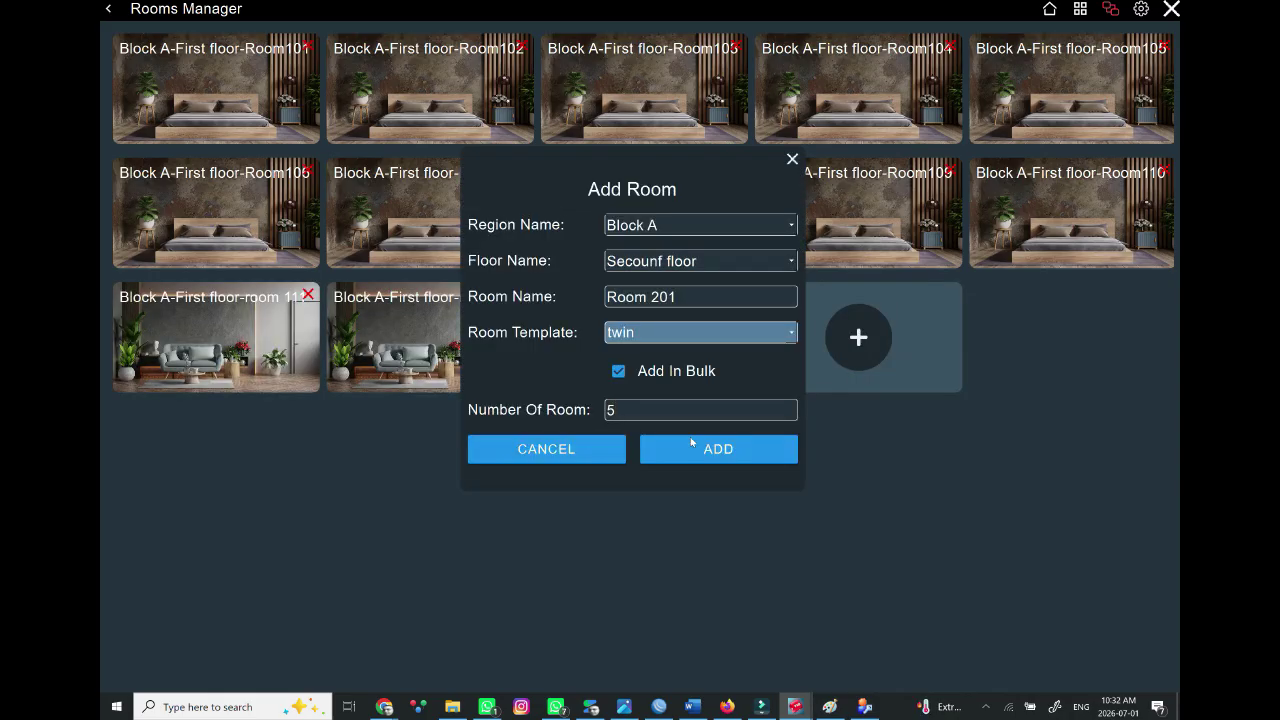
Add the filled-in batch of 5 twin rooms starting from Room 201 in Block A, Secounf floor.
{"action": "left_click", "coordinate": [689, 448]}
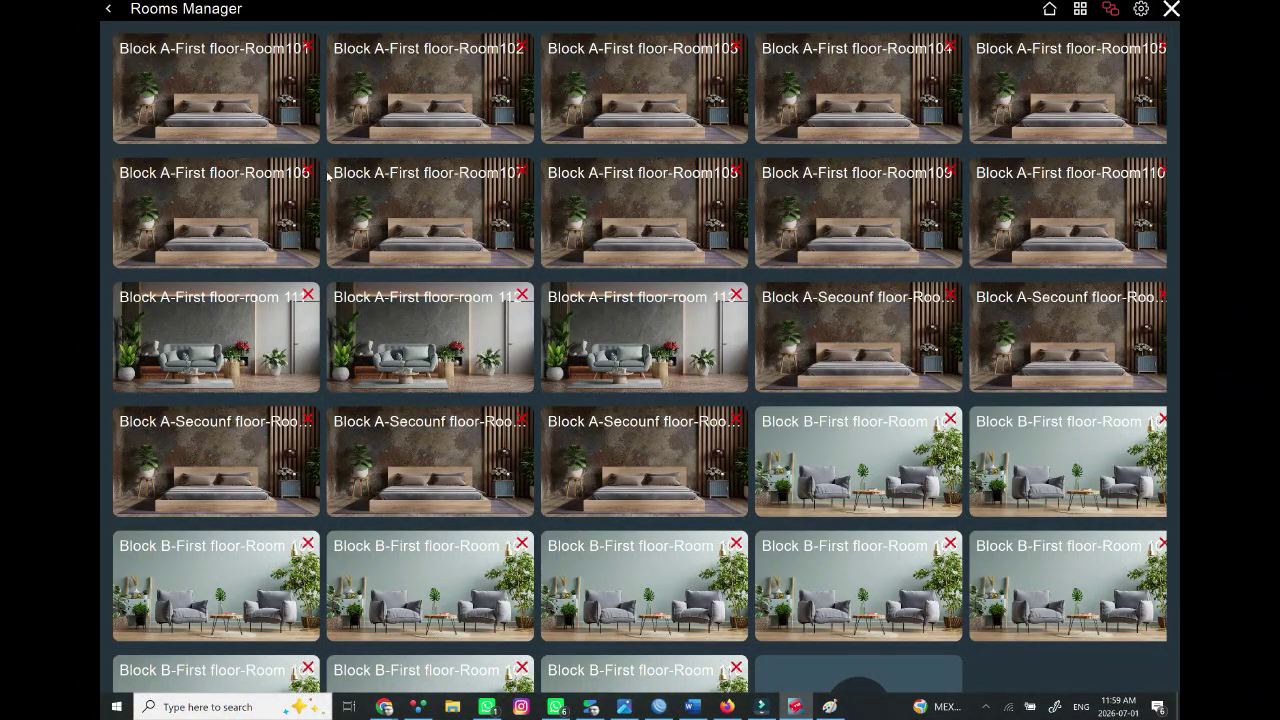
Open Room101 for editing and look through its lighting, AC, floor heat, occupation, master, panel and moods sections.
{"action": "left_click", "coordinate": [197, 130]}
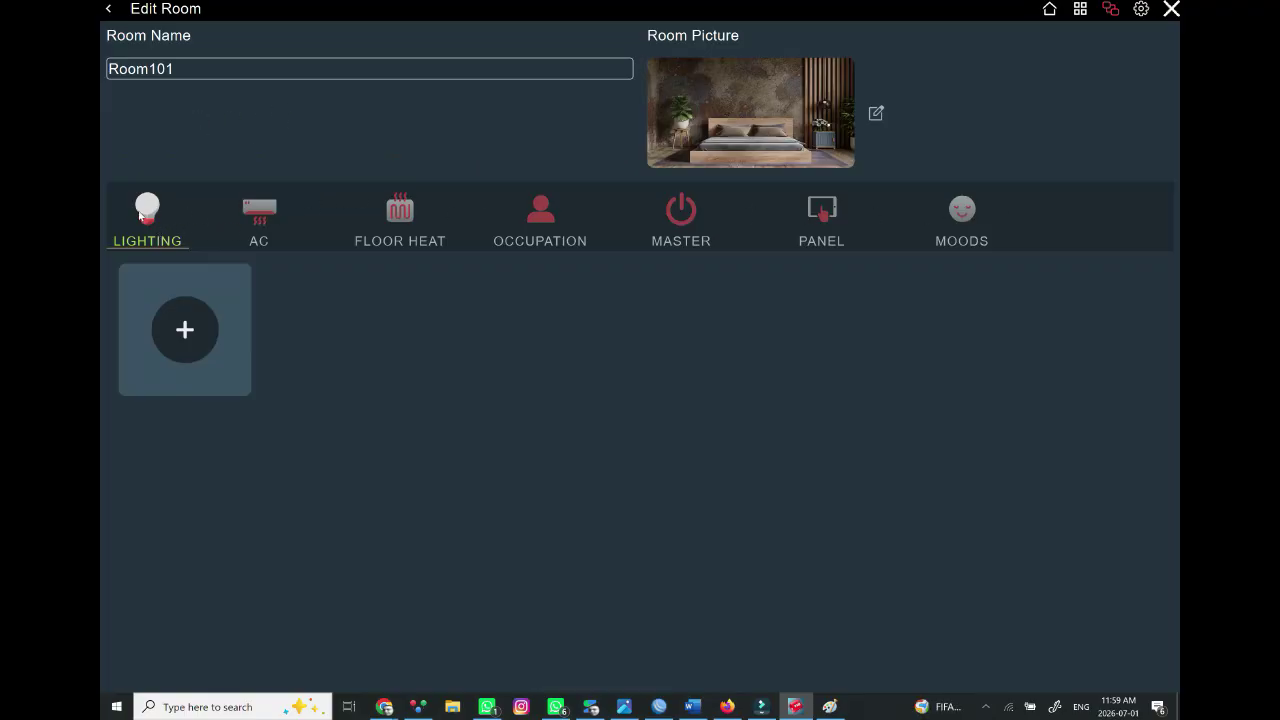
{"action": "left_click", "coordinate": [141, 215]}
{"action": "left_click", "coordinate": [257, 218]}
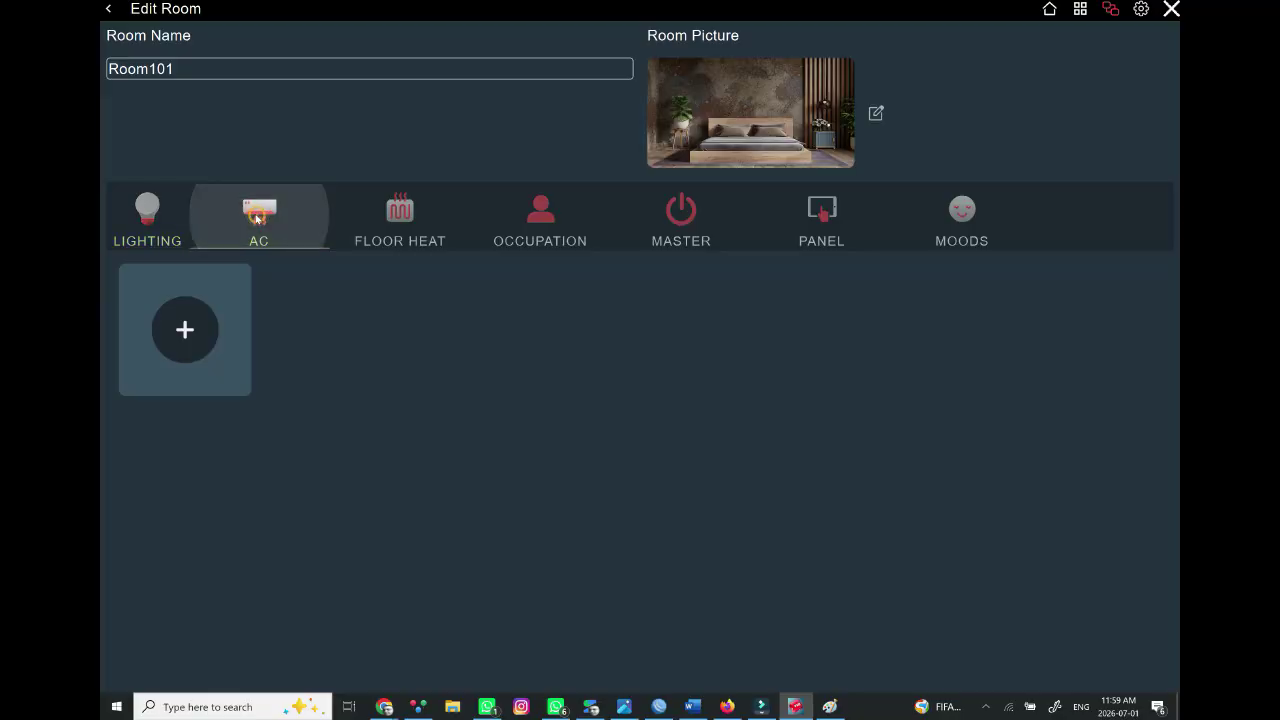
{"action": "left_click", "coordinate": [401, 206]}
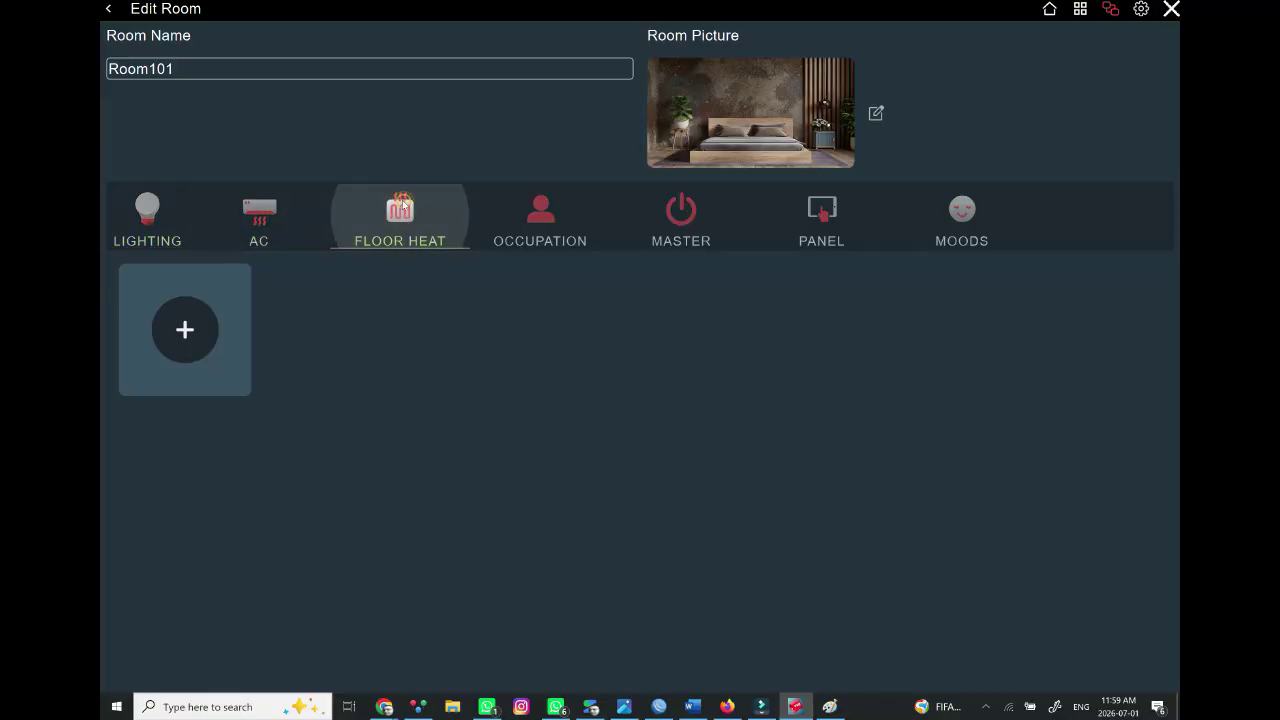
{"action": "left_click", "coordinate": [565, 223]}
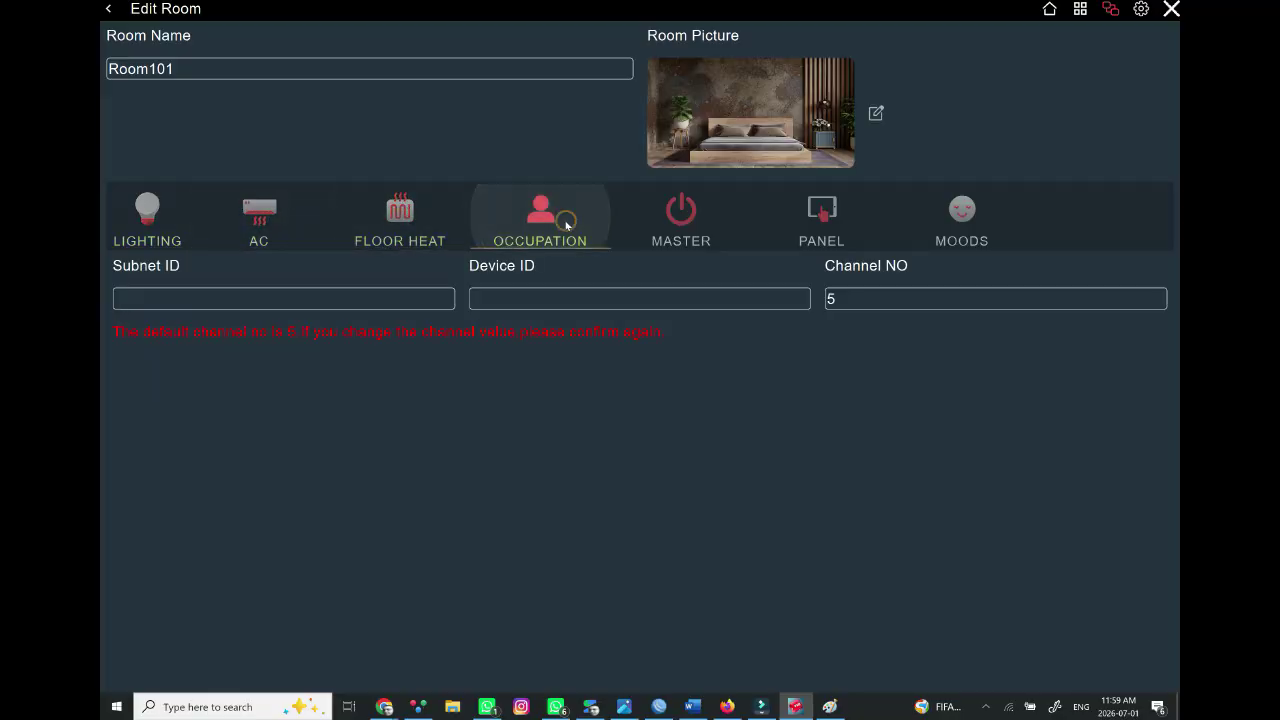
{"action": "left_click", "coordinate": [665, 218]}
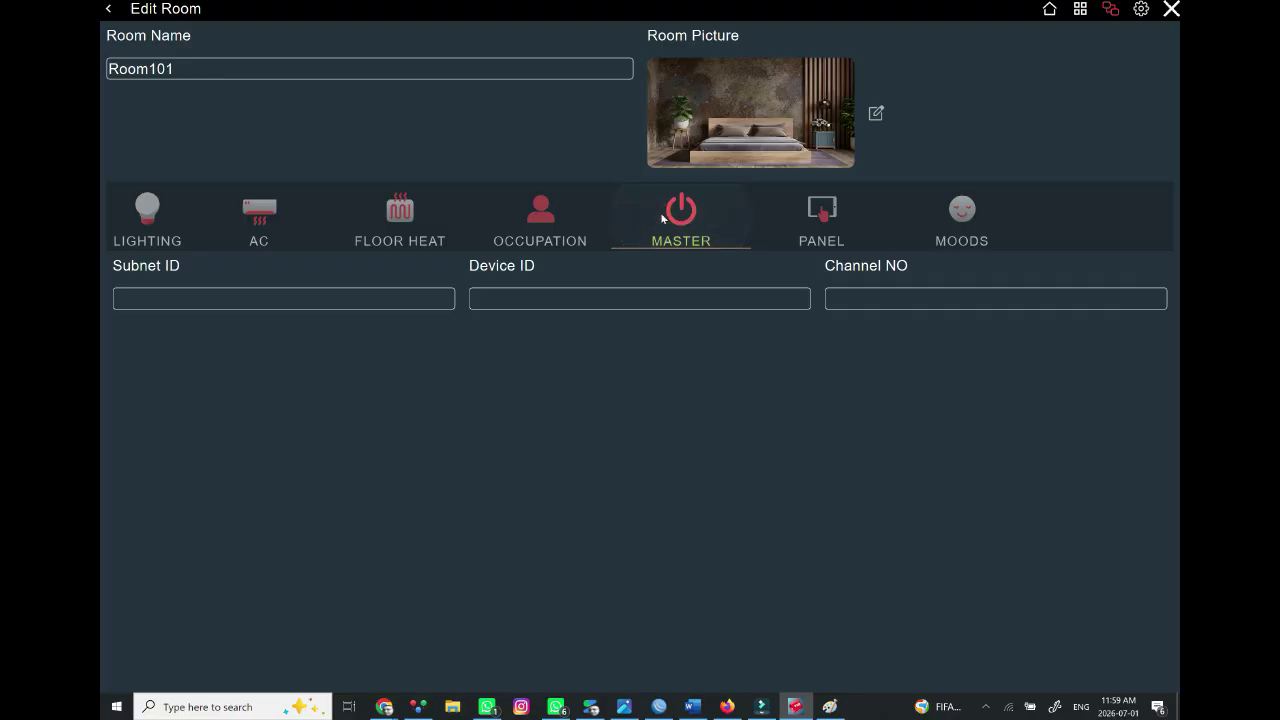
{"action": "left_click", "coordinate": [820, 217]}
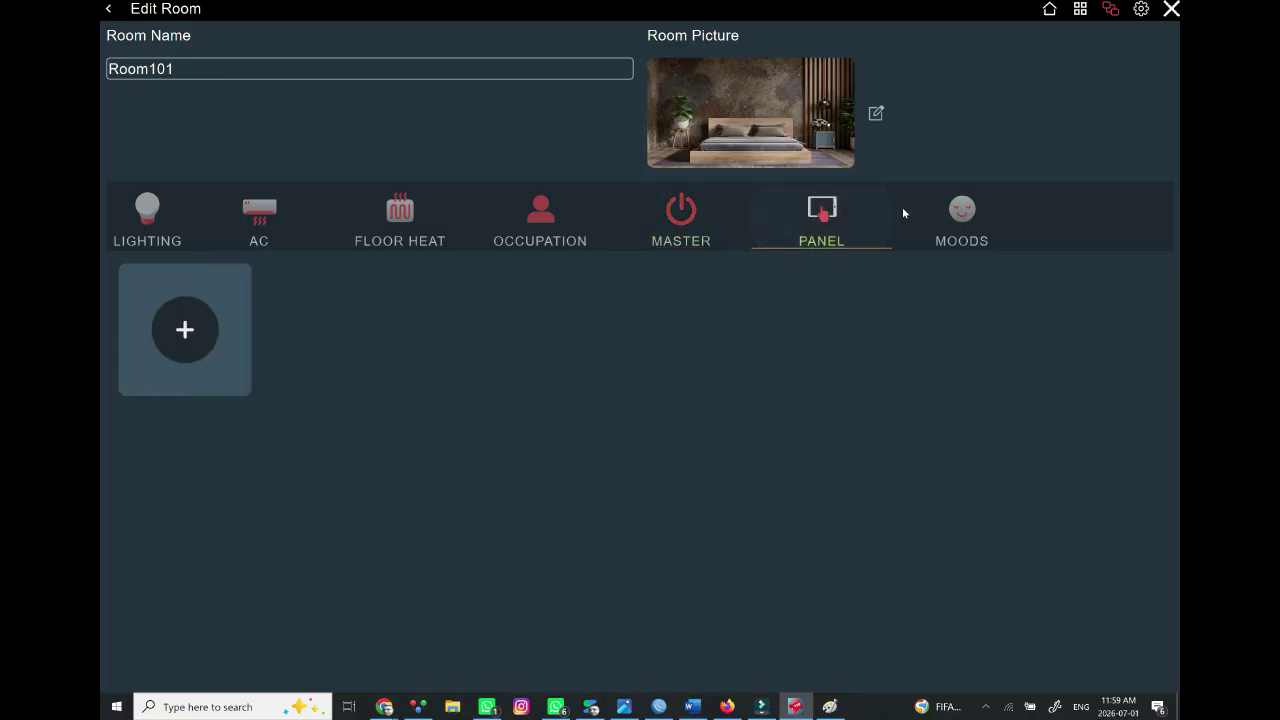
{"action": "left_click", "coordinate": [943, 210]}
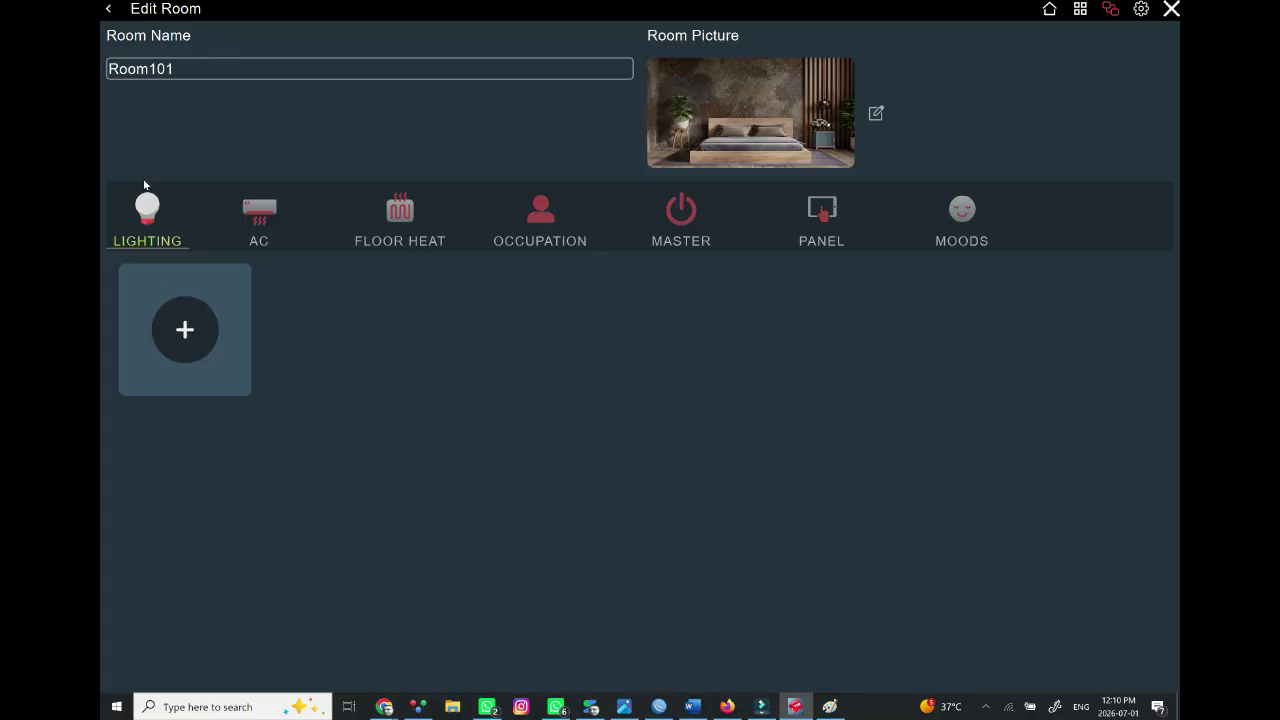
Create a new light in Room101 named Halogen with the On/Off type.
{"action": "left_click", "coordinate": [184, 331]}
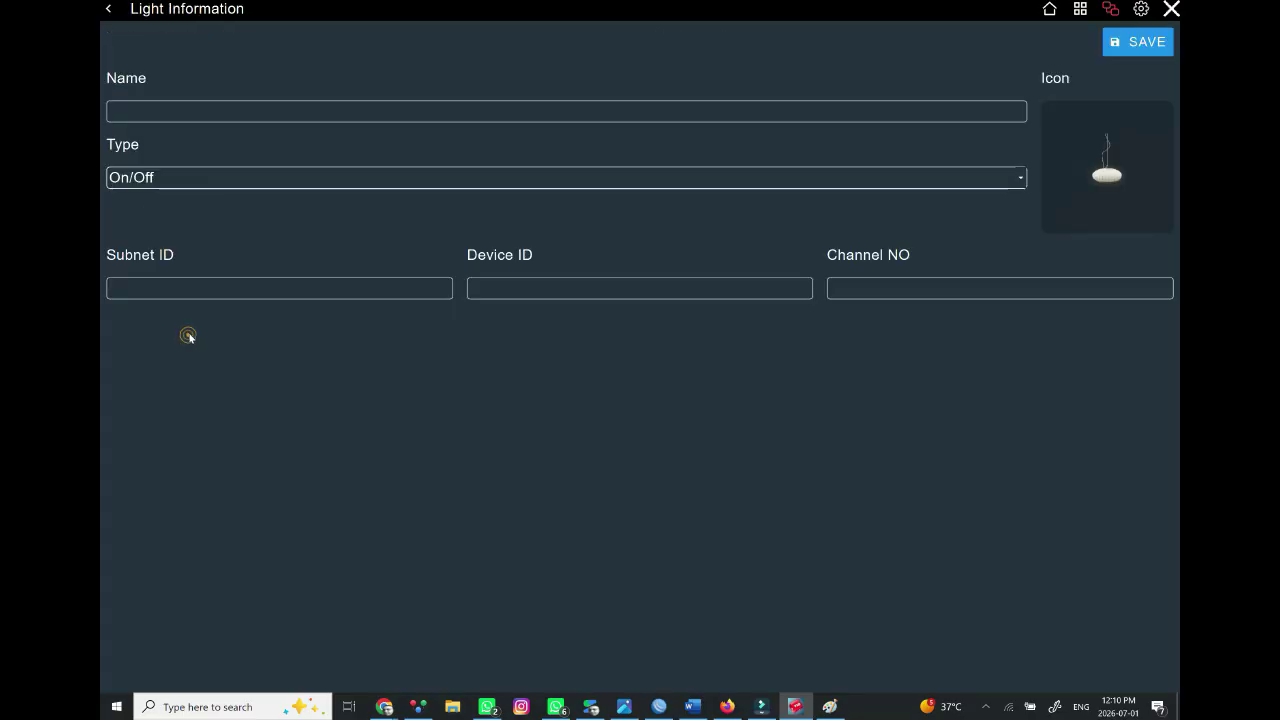
{"action": "left_click", "coordinate": [436, 105]}
{"action": "type", "text": "Halogen"}
{"action": "left_click", "coordinate": [436, 180]}
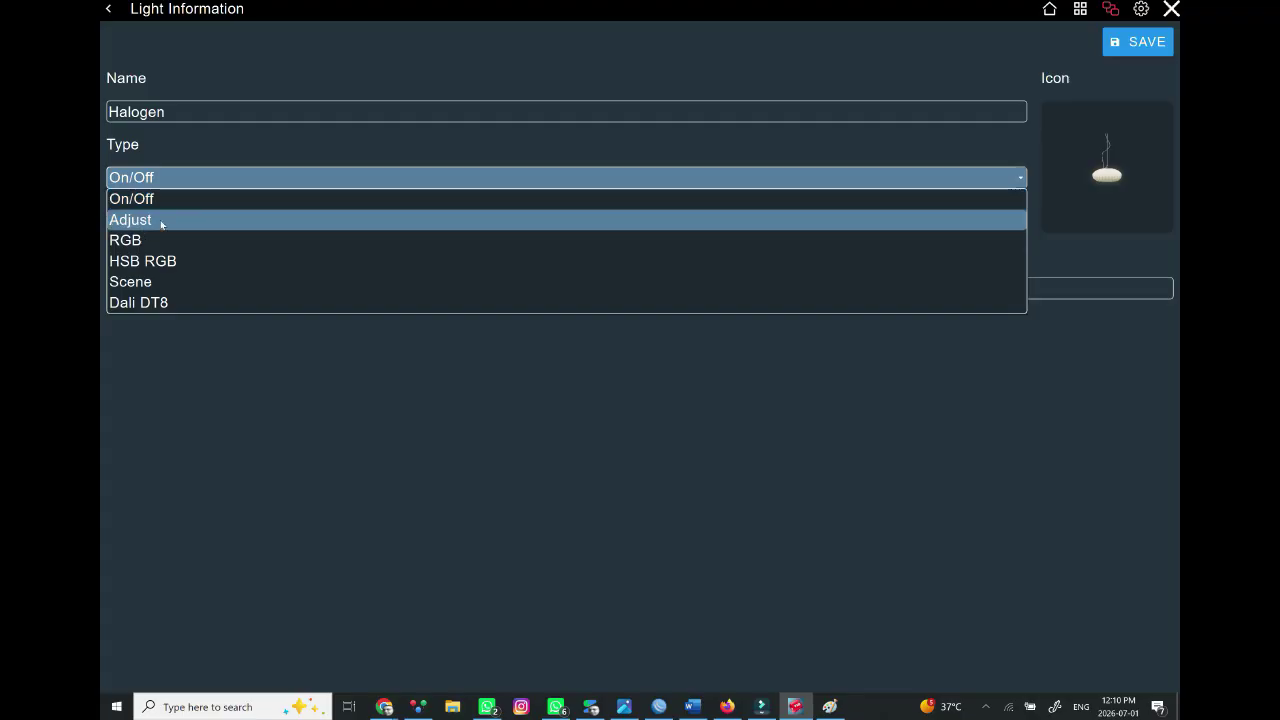
{"action": "left_click", "coordinate": [140, 199]}
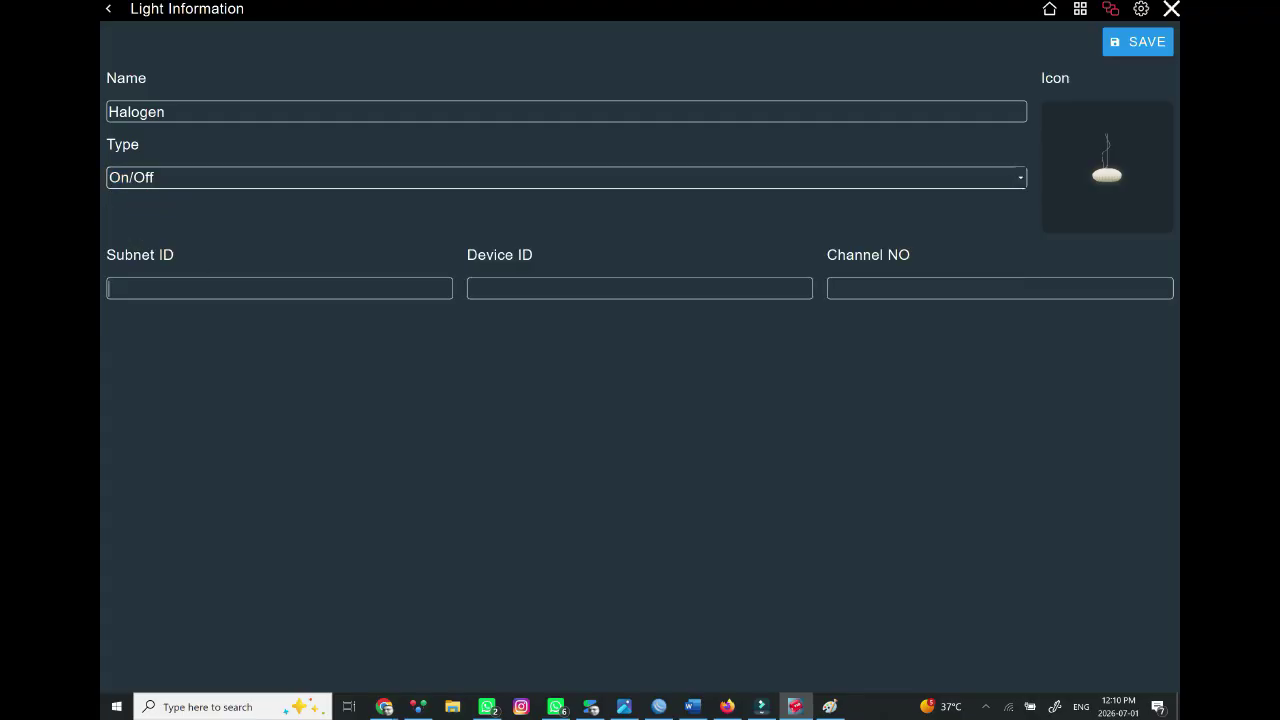
Set the Halogen light's subnet ID to 1, device ID to 55 and channel number to 1.
{"action": "left_click", "coordinate": [198, 285]}
{"action": "left_click", "coordinate": [543, 289]}
{"action": "type", "text": "55"}
{"action": "left_click", "coordinate": [860, 289]}
{"action": "type", "text": "1"}
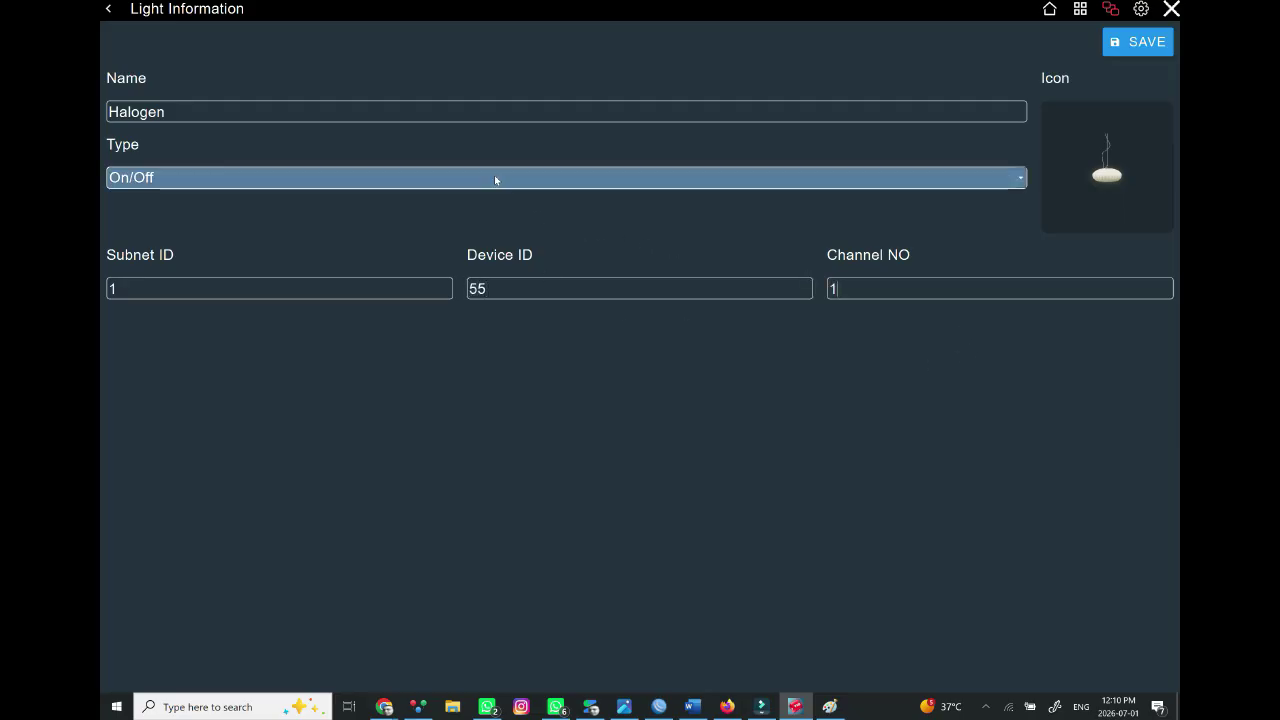
Change the Halogen light's icon to the fixture with two light beams spreading sideways.
{"action": "left_click", "coordinate": [1108, 150]}
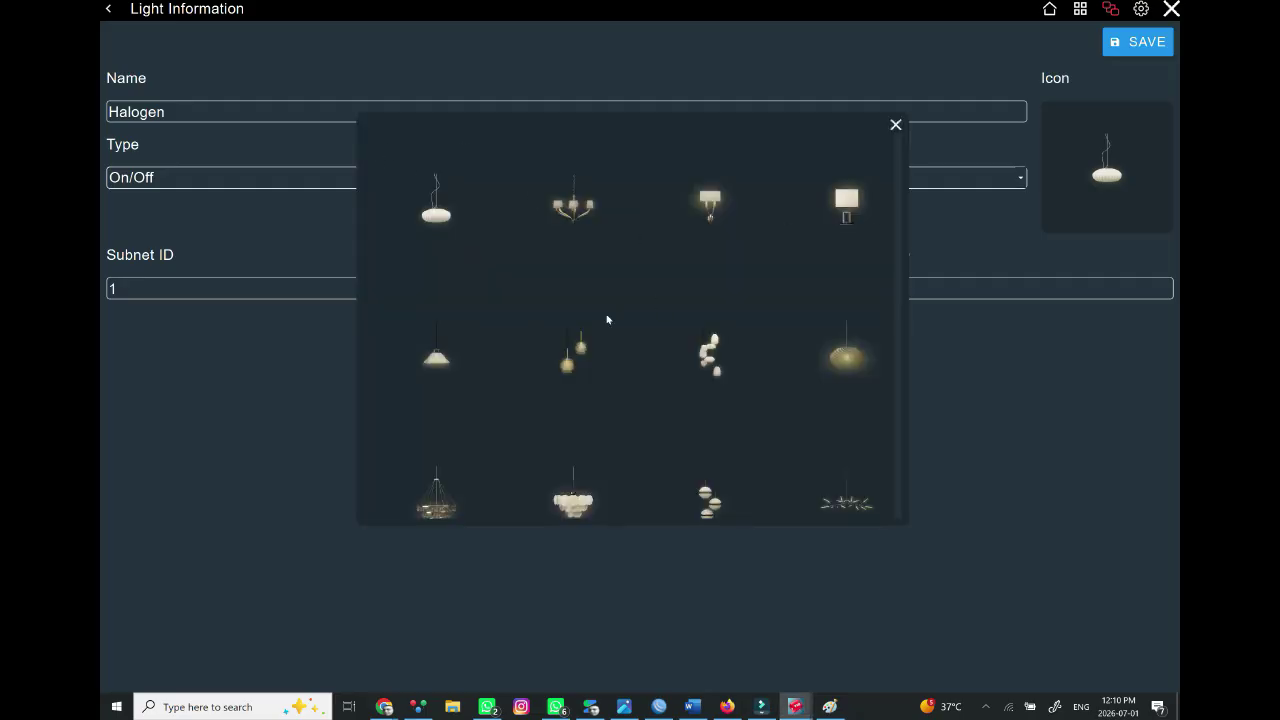
{"action": "scroll", "coordinate": [775, 405], "scroll_direction": "down", "scroll_amount": 10}
{"action": "left_click", "coordinate": [710, 296]}
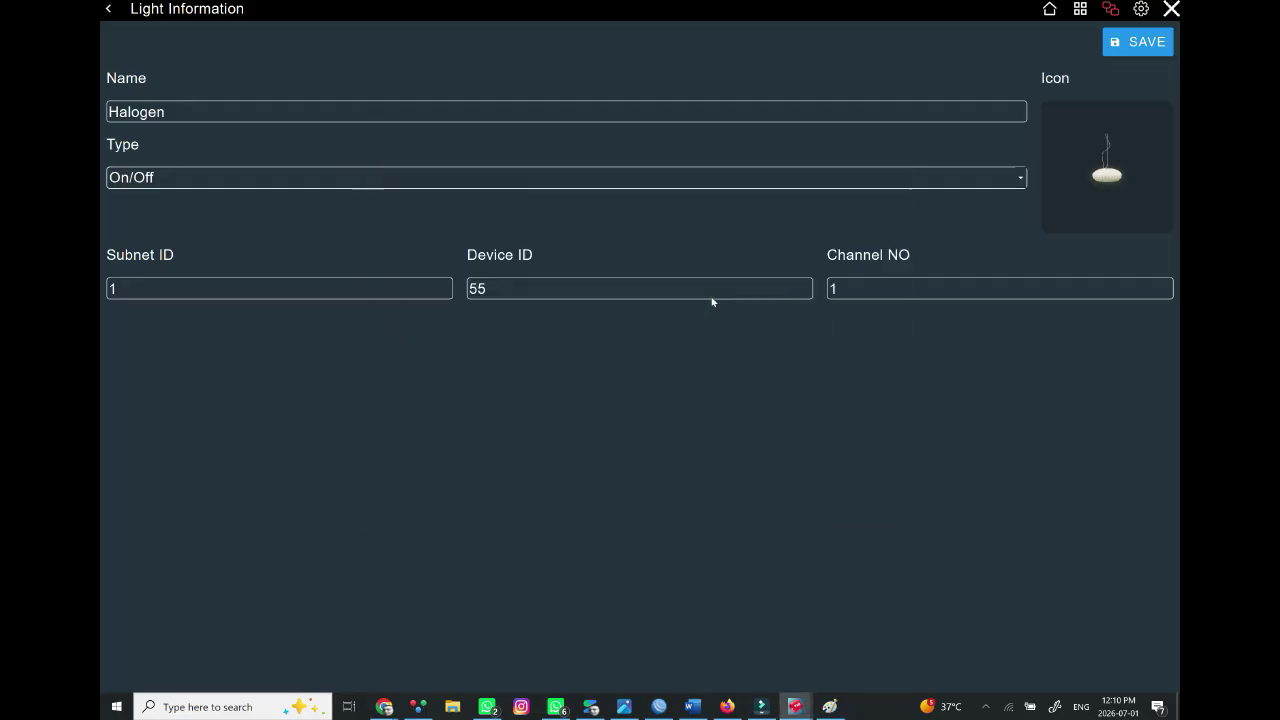
Switch the Halogen light to the Adjust type with device ID 56 and channel number 2.
{"action": "left_click", "coordinate": [425, 177]}
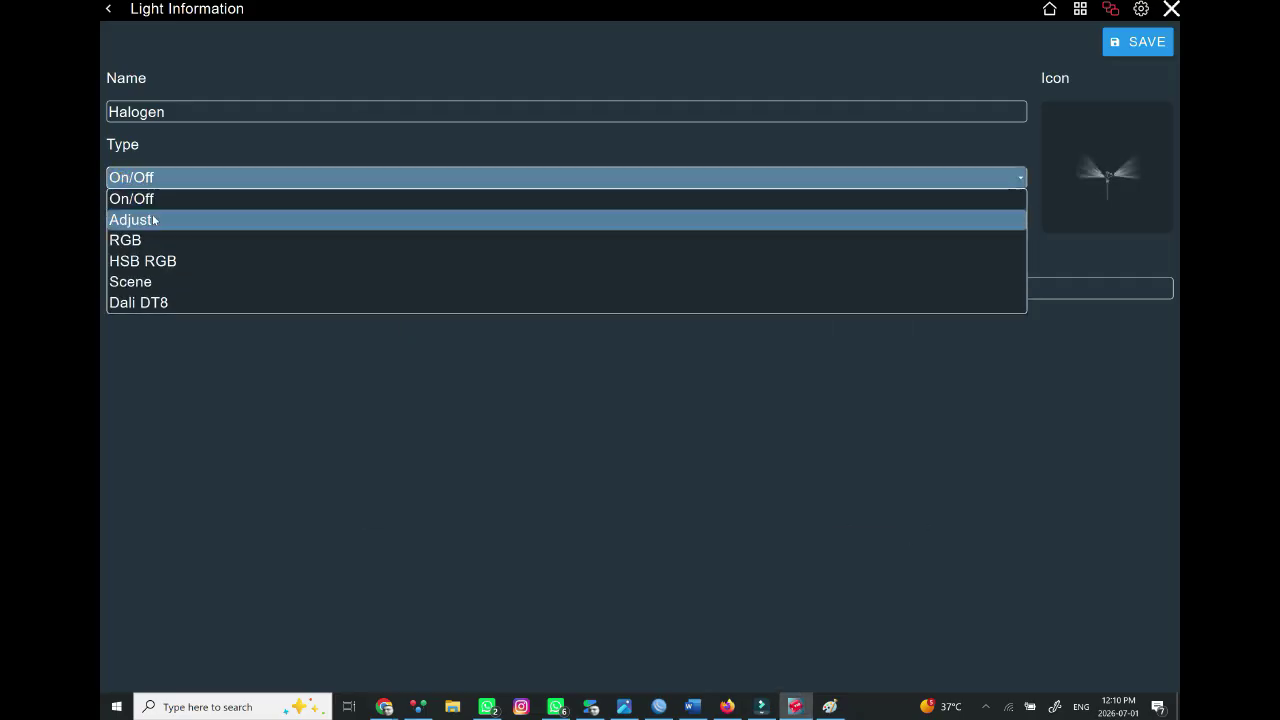
{"action": "left_click", "coordinate": [152, 216]}
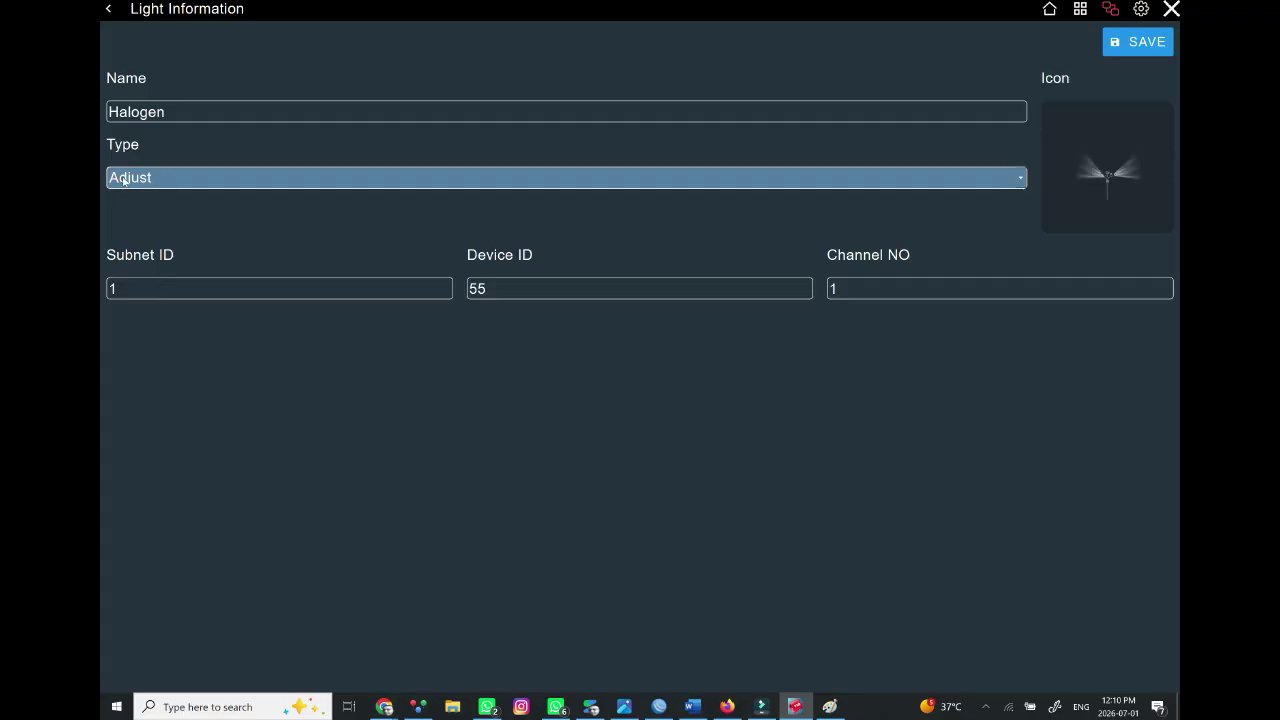
{"action": "left_click", "coordinate": [170, 200]}
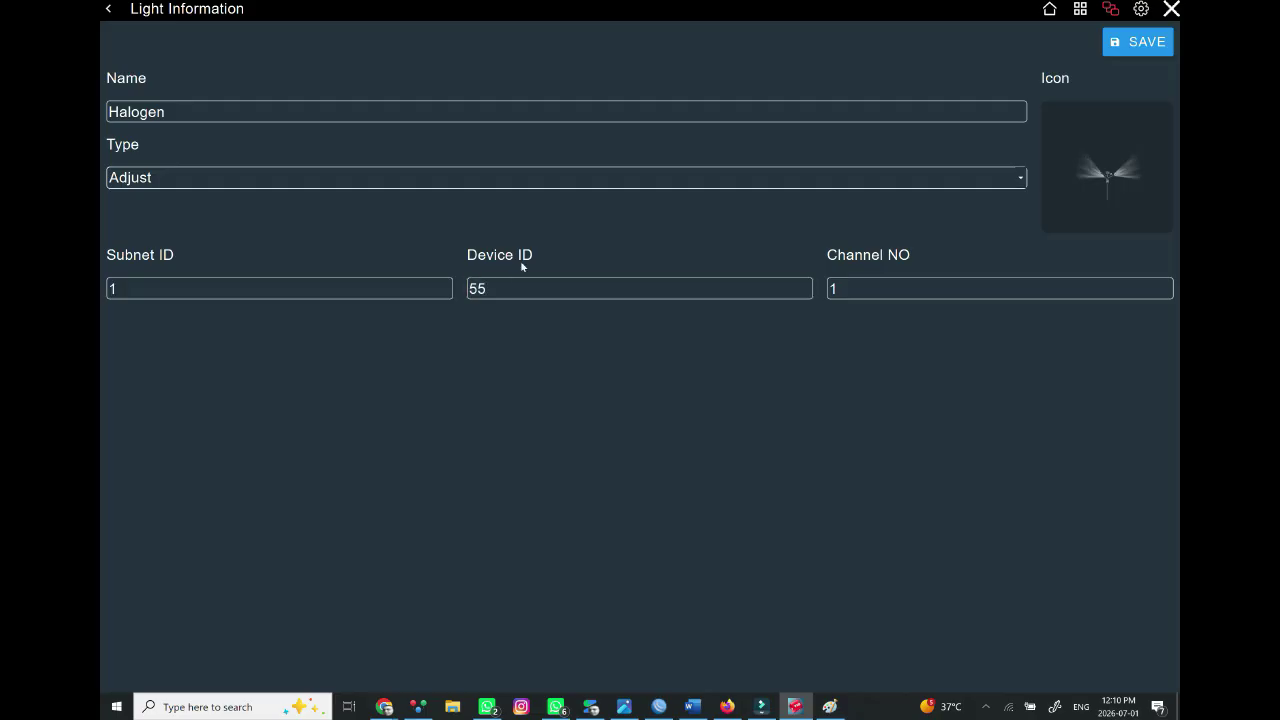
{"action": "left_click", "coordinate": [575, 288]}
{"action": "key", "text": "BackSpace"}
{"action": "type", "text": "6"}
{"action": "key", "text": "ctrl+a"}
{"action": "type", "text": "2"}
Choose the rectangular-shade lamp icon for the Halogen light and save it.
{"action": "left_click", "coordinate": [1122, 177]}
{"action": "left_click", "coordinate": [847, 204]}
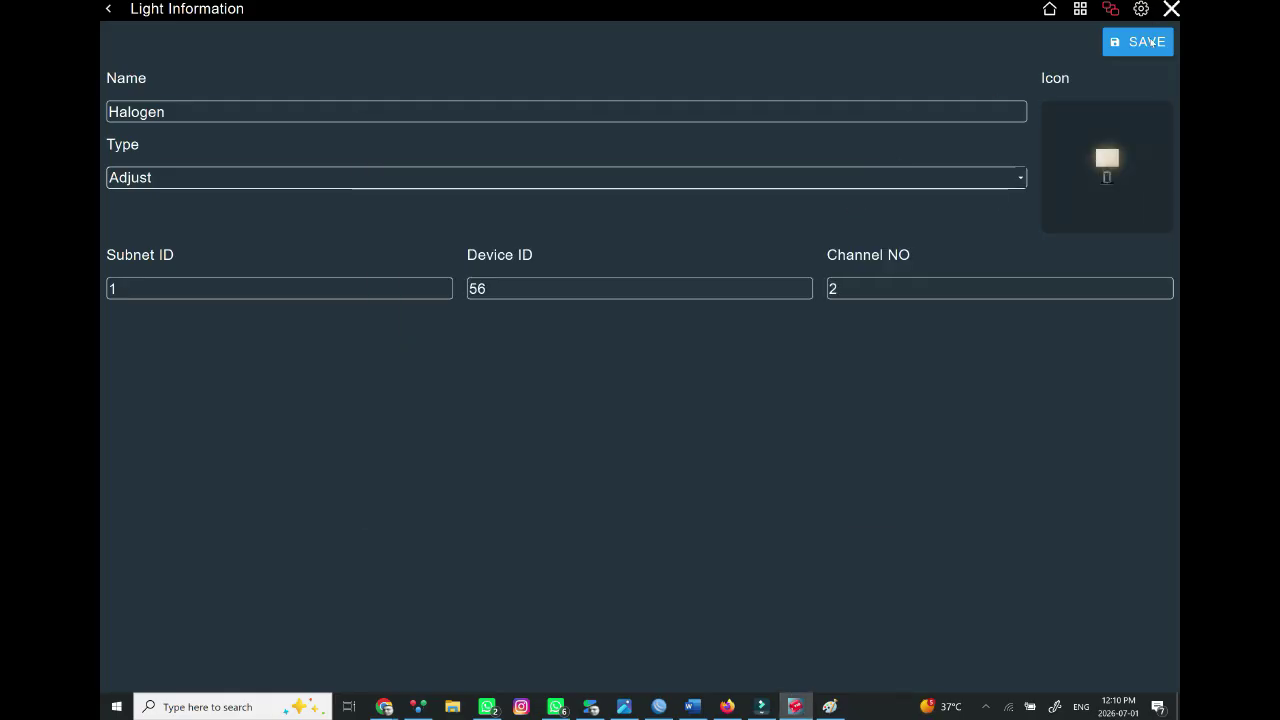
{"action": "left_click", "coordinate": [1151, 42]}
Create another light in Room101 with the RGB type and name it rgb.
{"action": "left_click", "coordinate": [322, 363]}
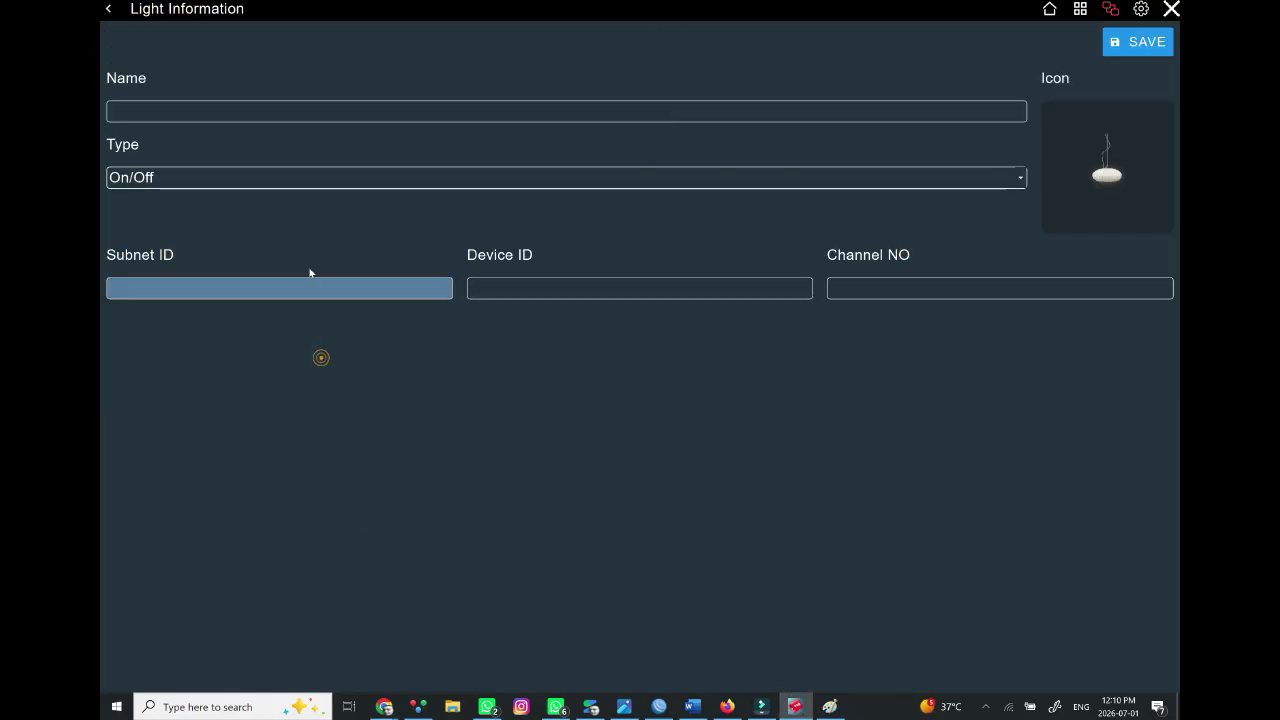
{"action": "left_click", "coordinate": [249, 180]}
{"action": "left_click", "coordinate": [174, 247]}
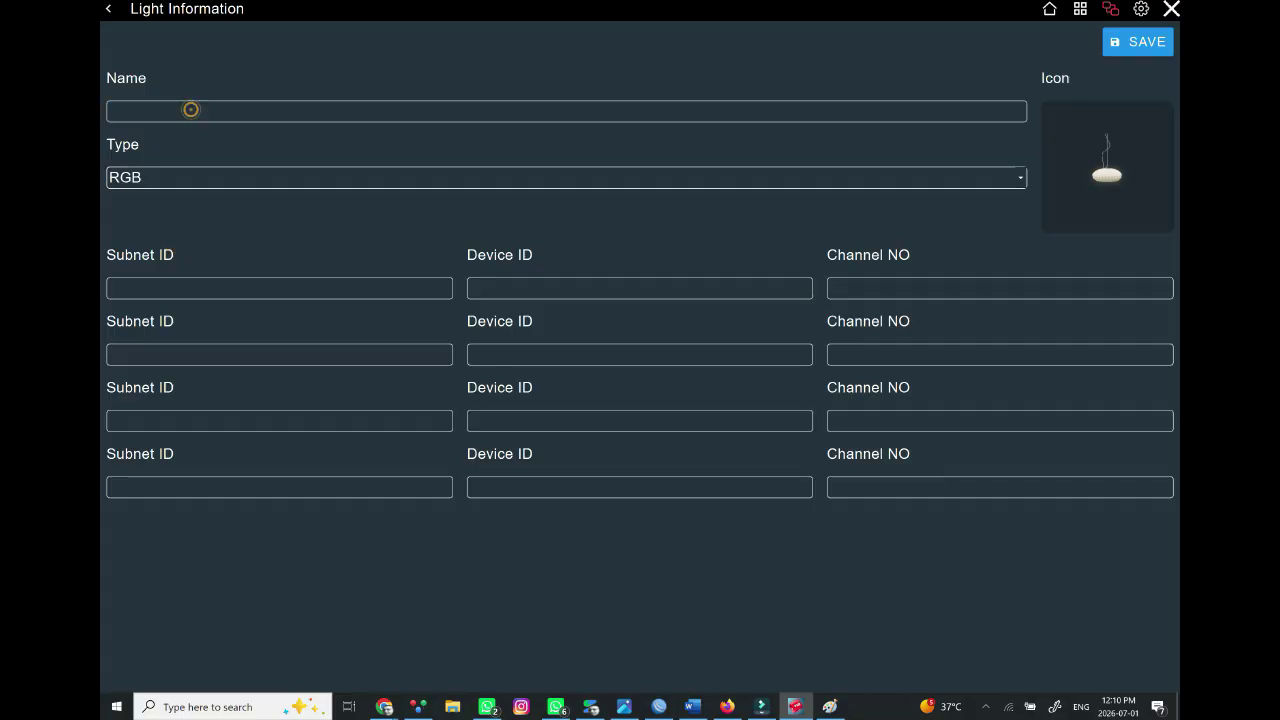
{"action": "left_click", "coordinate": [191, 109]}
{"action": "type", "text": "rgb"}
Fill the rgb light's first address row with subnet ID 1, device ID 57 and channel number 1.
{"action": "left_click", "coordinate": [250, 289]}
{"action": "type", "text": "1"}
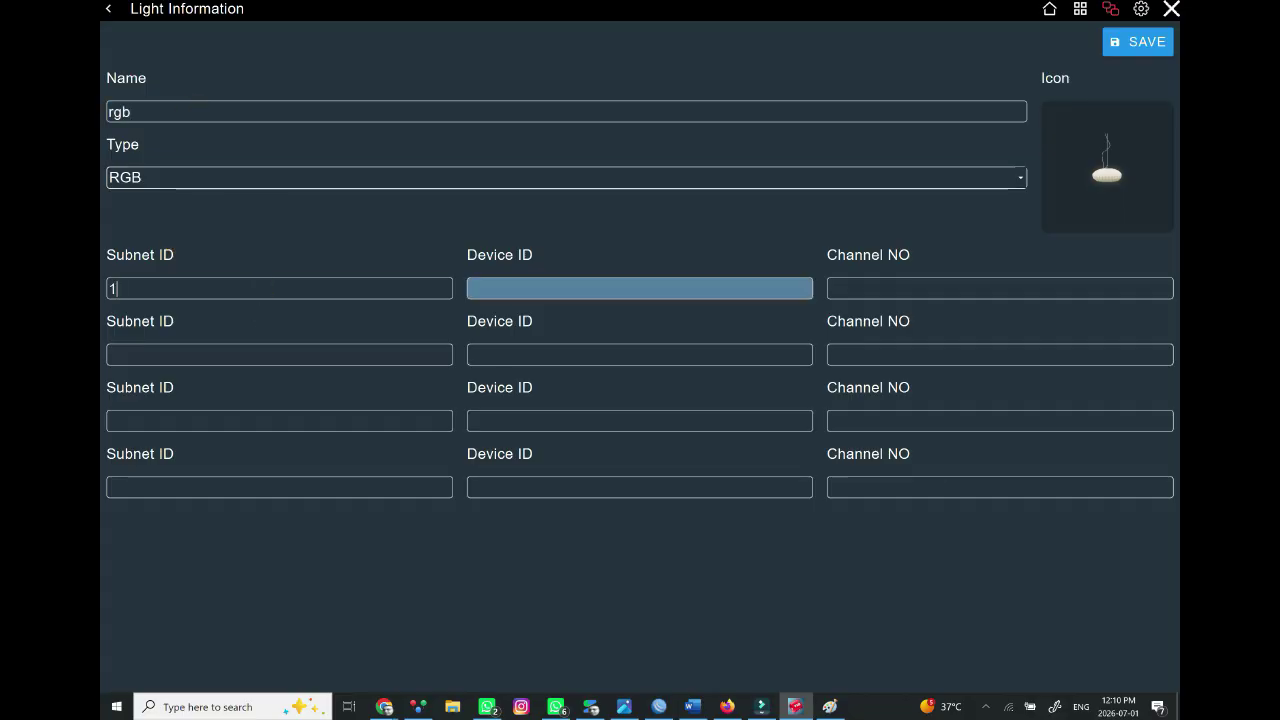
{"action": "left_click", "coordinate": [538, 290]}
{"action": "type", "text": "55"}
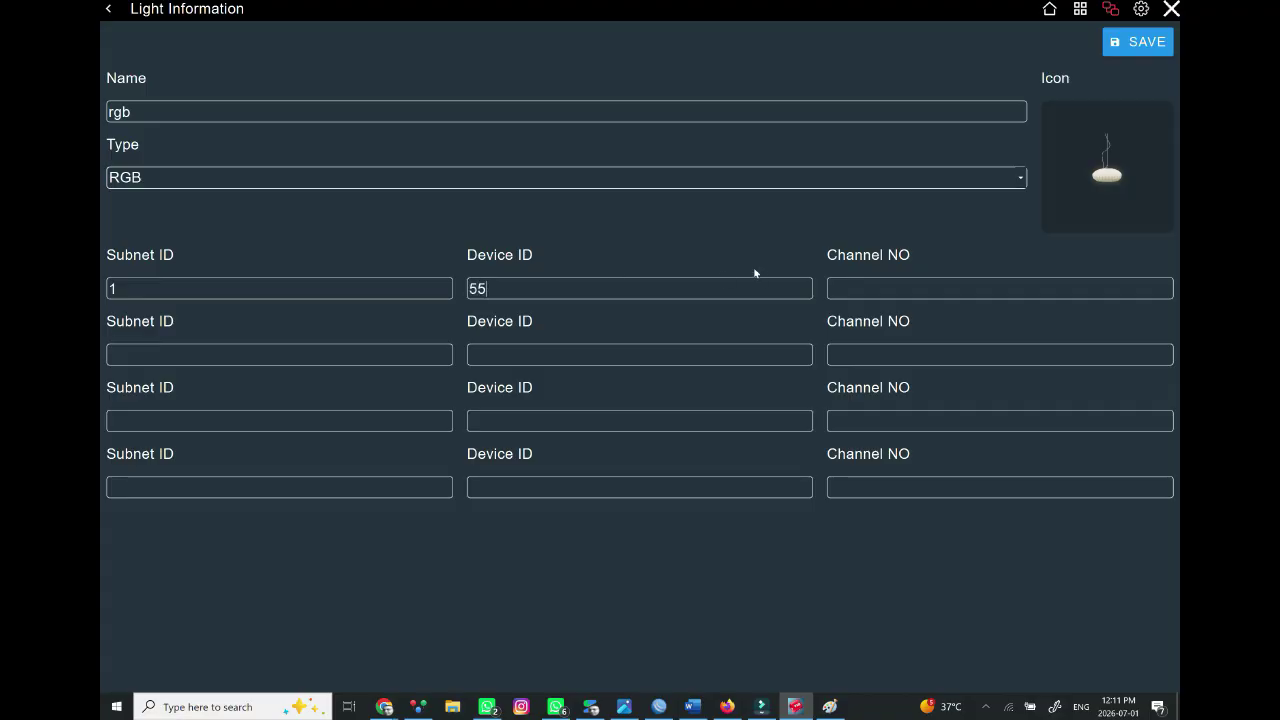
{"action": "key", "text": "BackSpace"}
{"action": "type", "text": "1"}
{"action": "key", "text": "Tab"}
{"action": "type", "text": "1"}
Fill the rgb light's second address row with subnet ID 1, device ID 57 and channel number 2.
{"action": "key", "text": "Tab"}
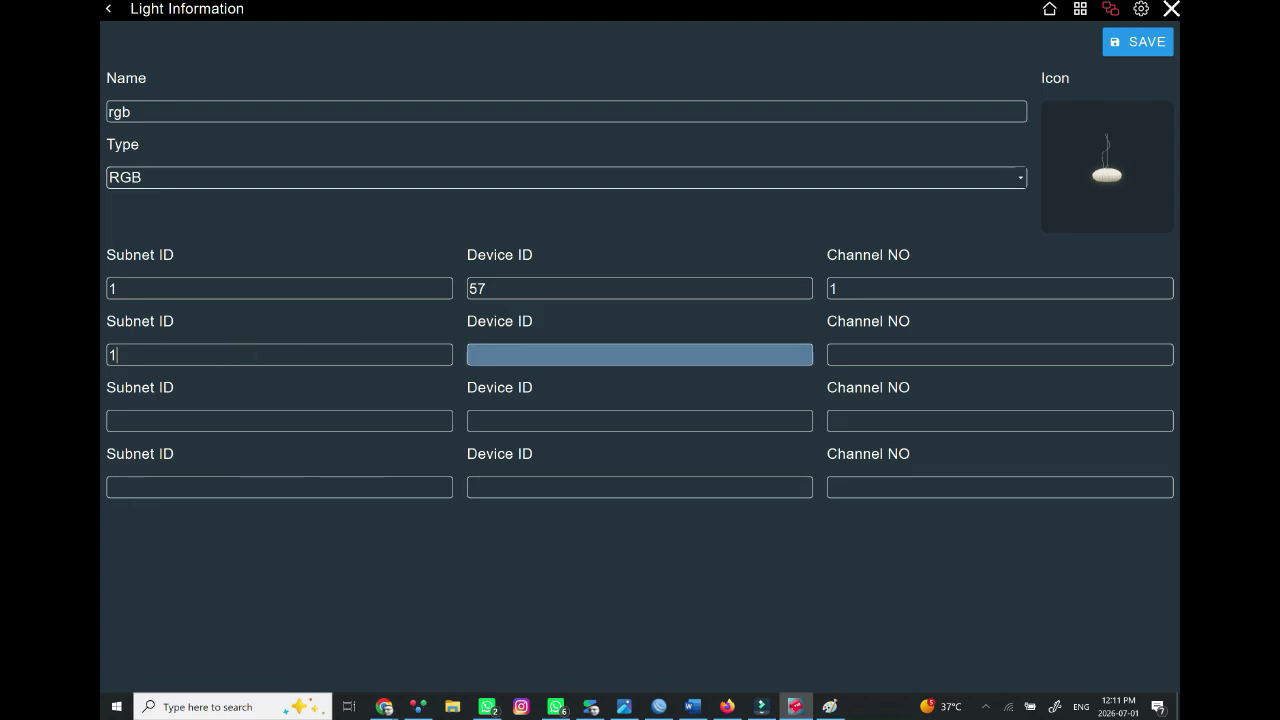
{"action": "left_click", "coordinate": [511, 350]}
{"action": "type", "text": "57"}
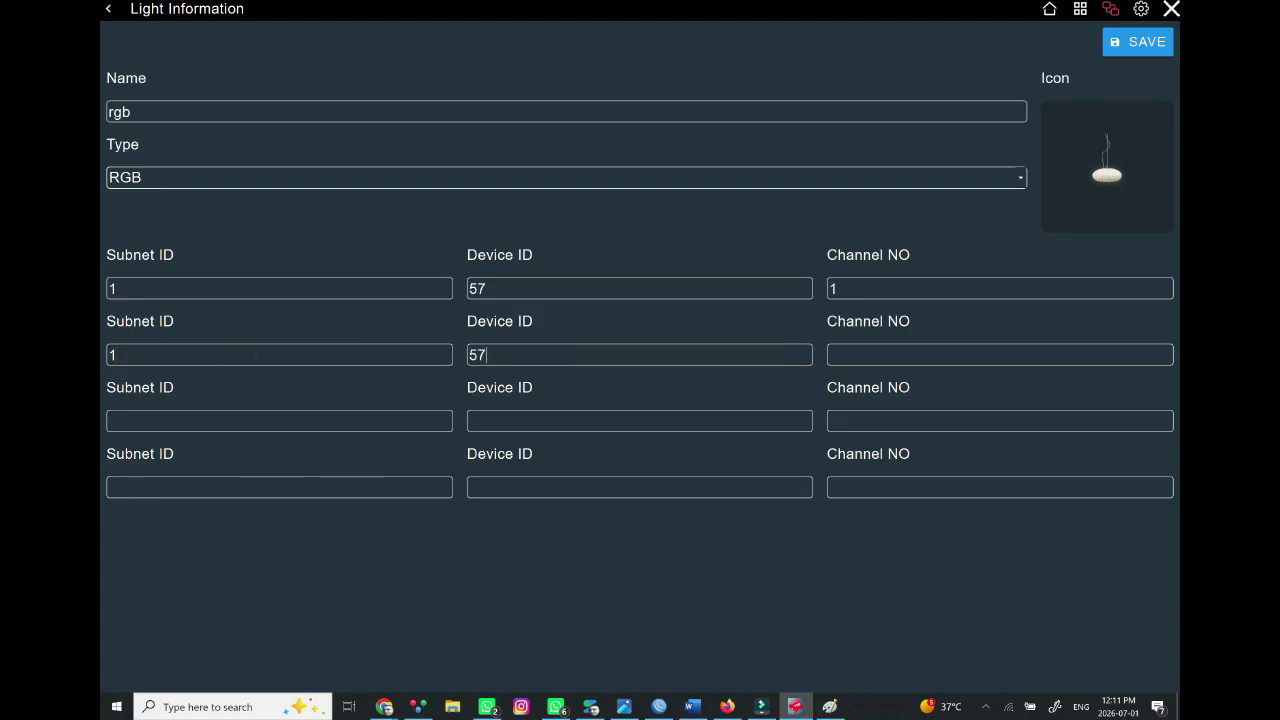
{"action": "key", "text": "Tab"}
{"action": "type", "text": "2"}
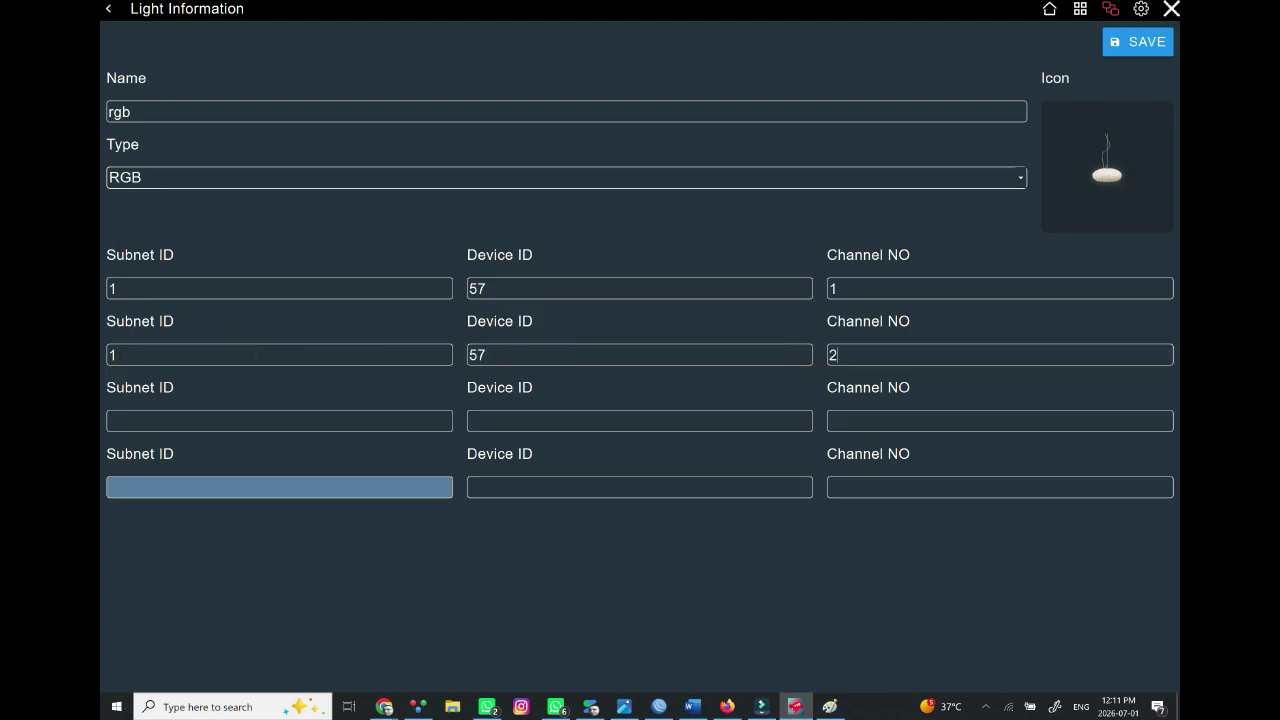
Fill the rgb light's third address row with subnet ID 1, device ID 57 and channel number 3.
{"action": "key", "text": "Tab"}
{"action": "type", "text": "1"}
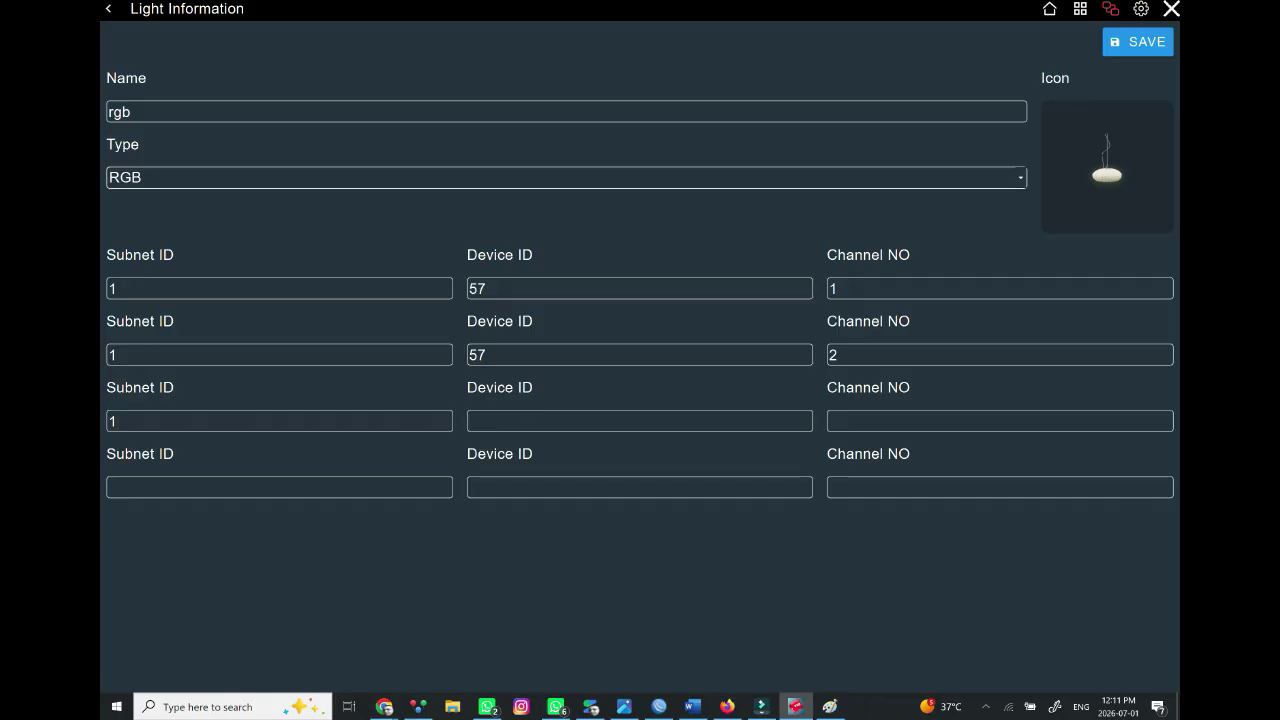
{"action": "key", "text": "Tab"}
{"action": "type", "text": "57"}
{"action": "key", "text": "Tab"}
{"action": "type", "text": "3"}
Fill the rgb light's fourth address row with subnet ID 1, device ID 57 and channel number 4, and save the light.
{"action": "key", "text": "Tab"}
{"action": "type", "text": "1"}
{"action": "key", "text": "Tab"}
{"action": "type", "text": "57"}
{"action": "key", "text": "Tab"}
{"action": "type", "text": "4"}
{"action": "key", "text": "Return"}
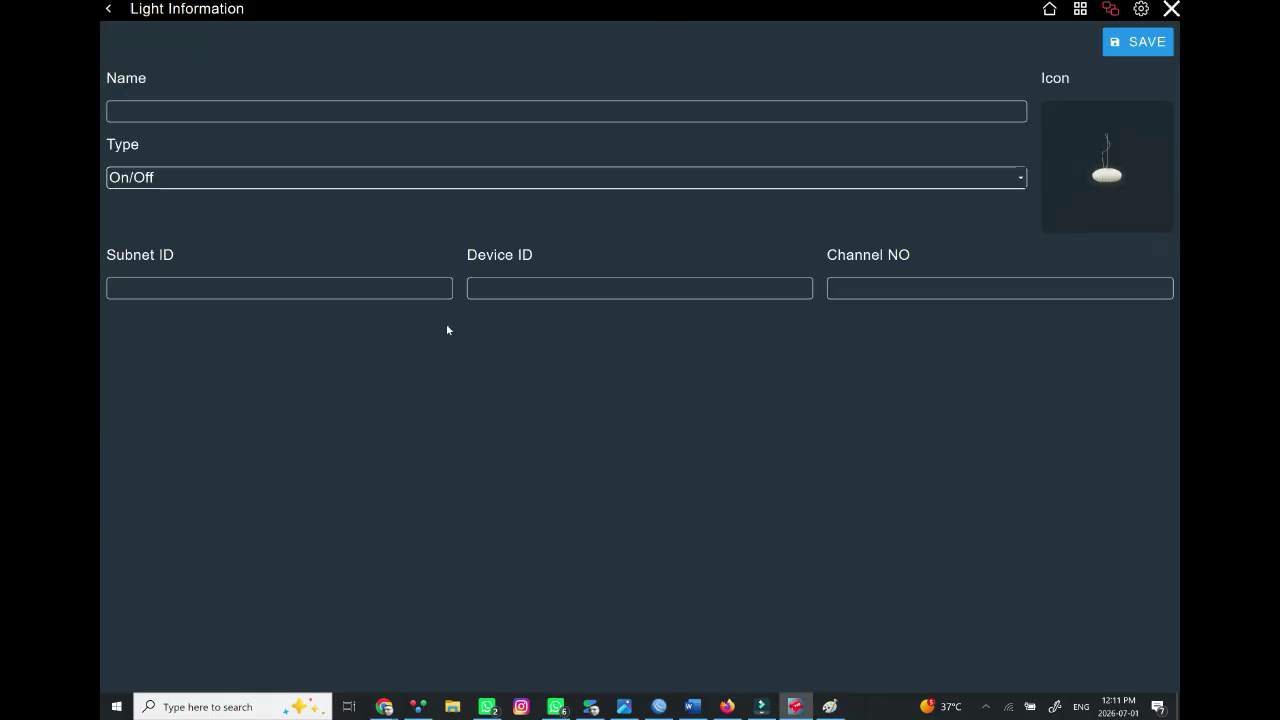
Set up an HSB RGB light named hsb with subnet ID 1, device ID 254 and the blue LED strip icon.
{"action": "left_click", "coordinate": [234, 186]}
{"action": "left_click", "coordinate": [151, 261]}
{"action": "left_click", "coordinate": [148, 265]}
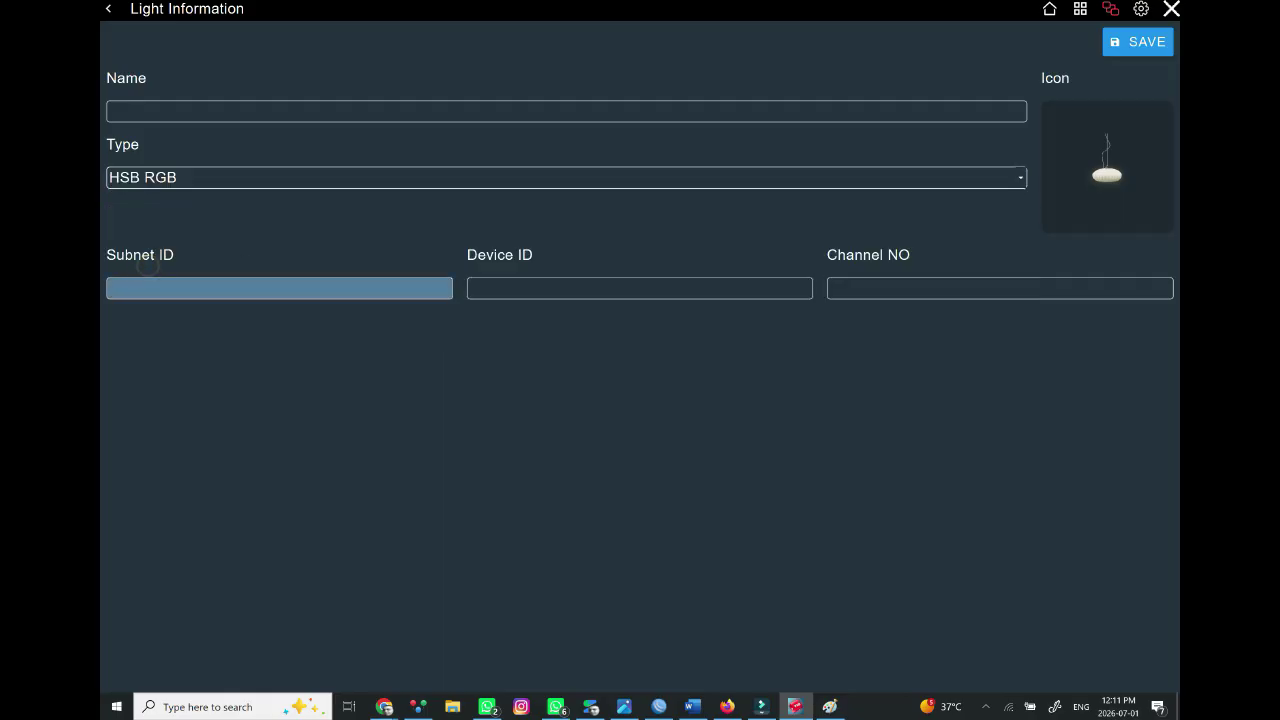
{"action": "left_click", "coordinate": [237, 288]}
{"action": "type", "text": "1"}
{"action": "left_click", "coordinate": [615, 282]}
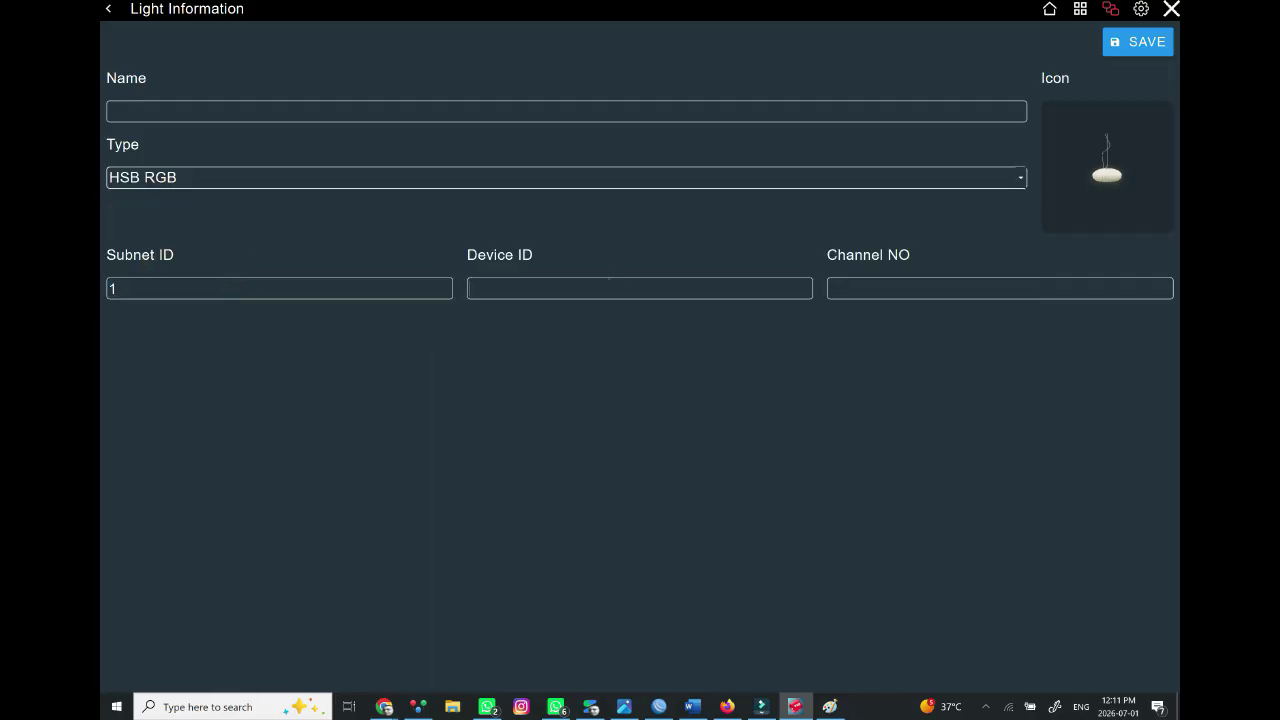
{"action": "left_click", "coordinate": [608, 280]}
{"action": "type", "text": "254"}
{"action": "left_click", "coordinate": [1066, 190]}
{"action": "scroll", "coordinate": [650, 420], "scroll_direction": "down", "scroll_amount": 10}
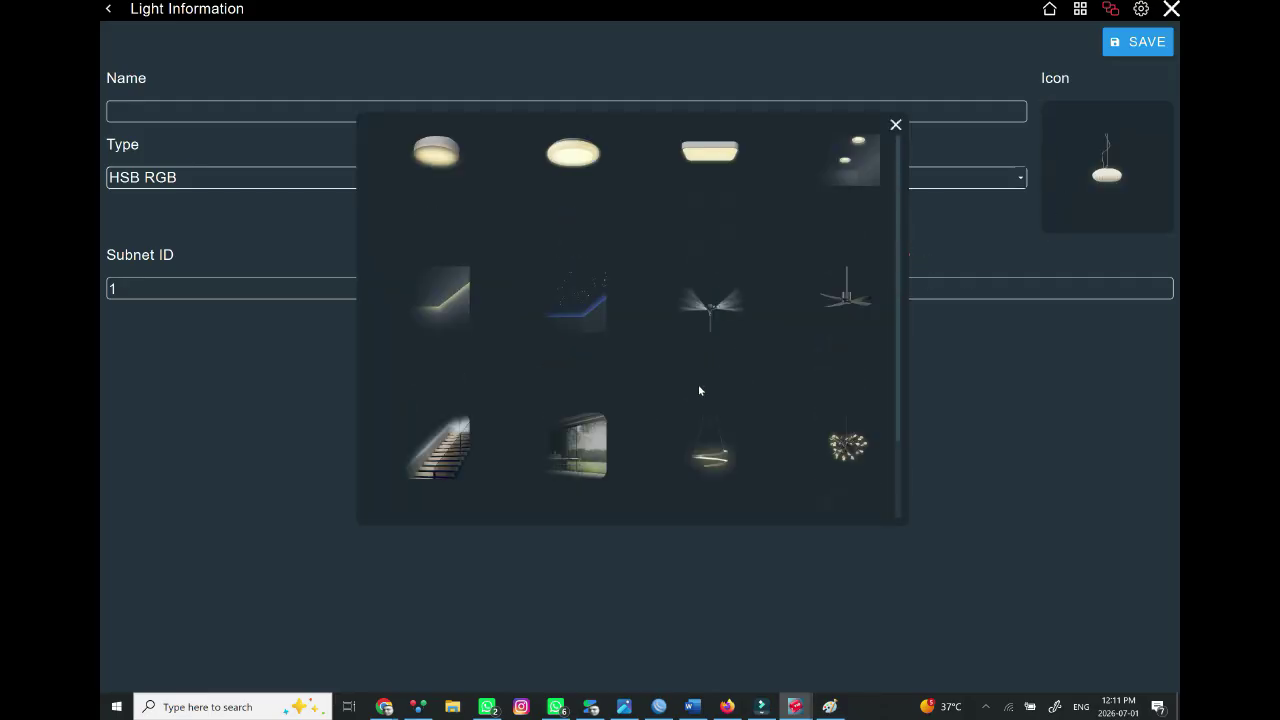
Set another new light to the Scene type with subnet ID 1, device ID 43, area 1 and scene 1.
{"action": "left_click", "coordinate": [230, 177]}
{"action": "left_click", "coordinate": [140, 283]}
{"action": "left_click", "coordinate": [404, 280]}
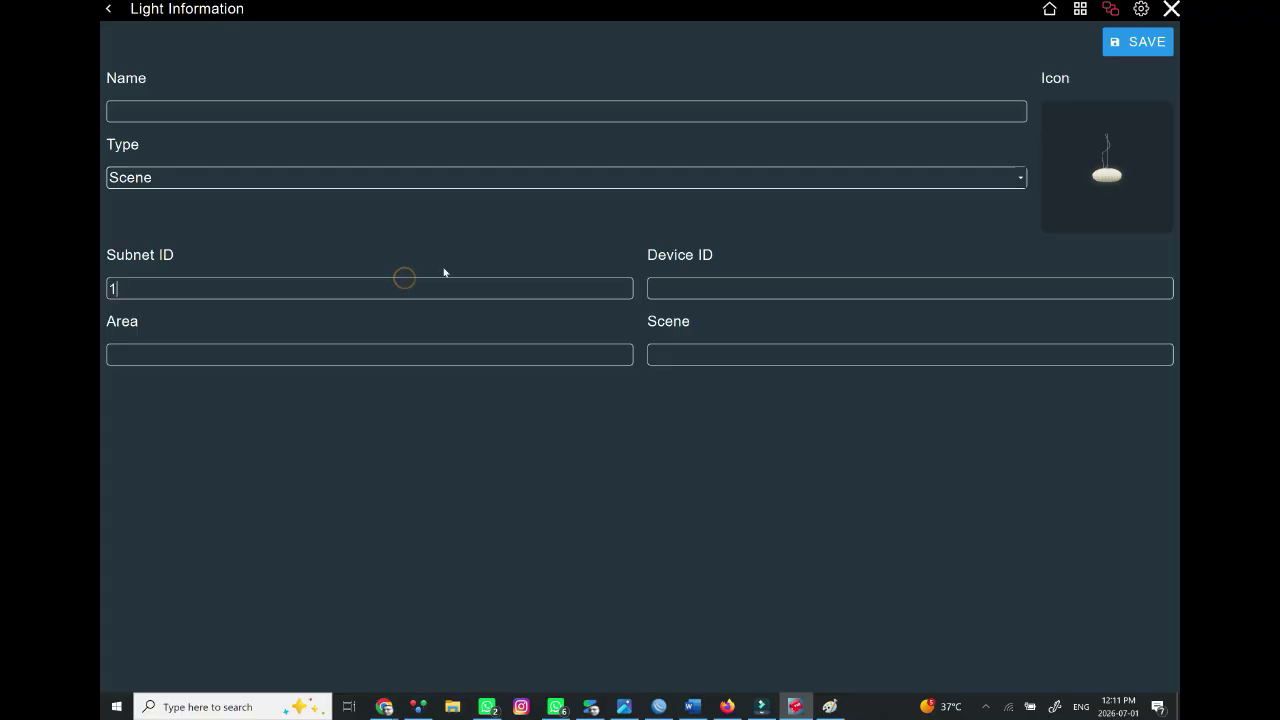
{"action": "left_click", "coordinate": [762, 296]}
{"action": "type", "text": "43"}
{"action": "type", "text": "1"}
{"action": "key", "text": "Tab"}
{"action": "type", "text": "1"}
Name the scene-type light group and save it.
{"action": "left_click", "coordinate": [420, 111]}
{"action": "type", "text": "group"}
{"action": "left_click", "coordinate": [1128, 37]}
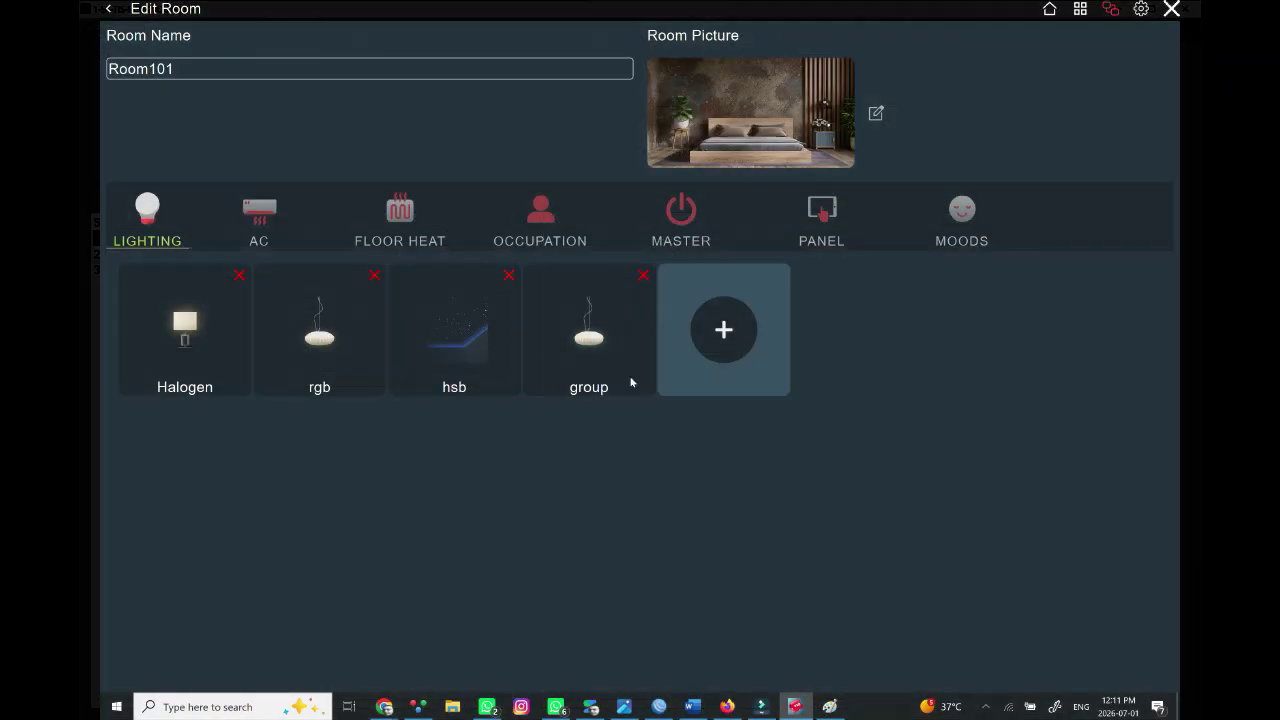
Create another light in Room101 with the Dali DT8 type, name it dali dt8 and set its subnet ID to 1.
{"action": "left_click", "coordinate": [723, 329]}
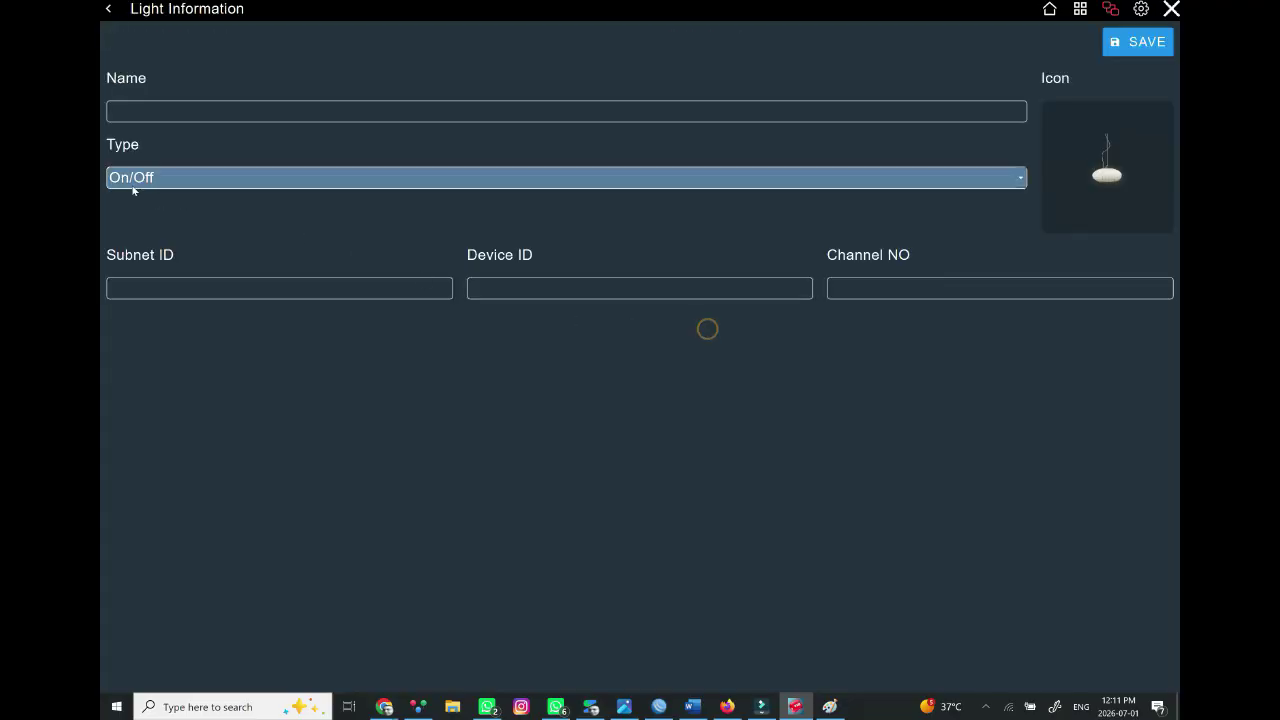
{"action": "left_click", "coordinate": [133, 182]}
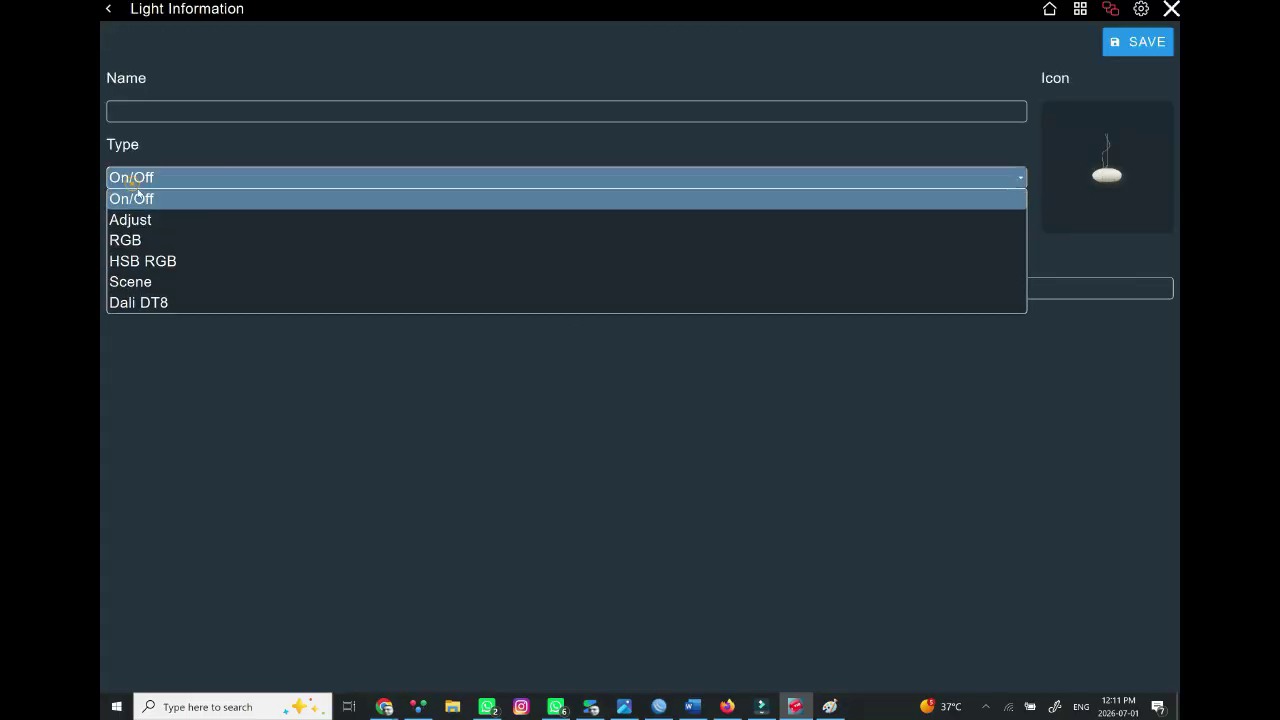
{"action": "left_click", "coordinate": [177, 304]}
{"action": "left_click", "coordinate": [180, 112]}
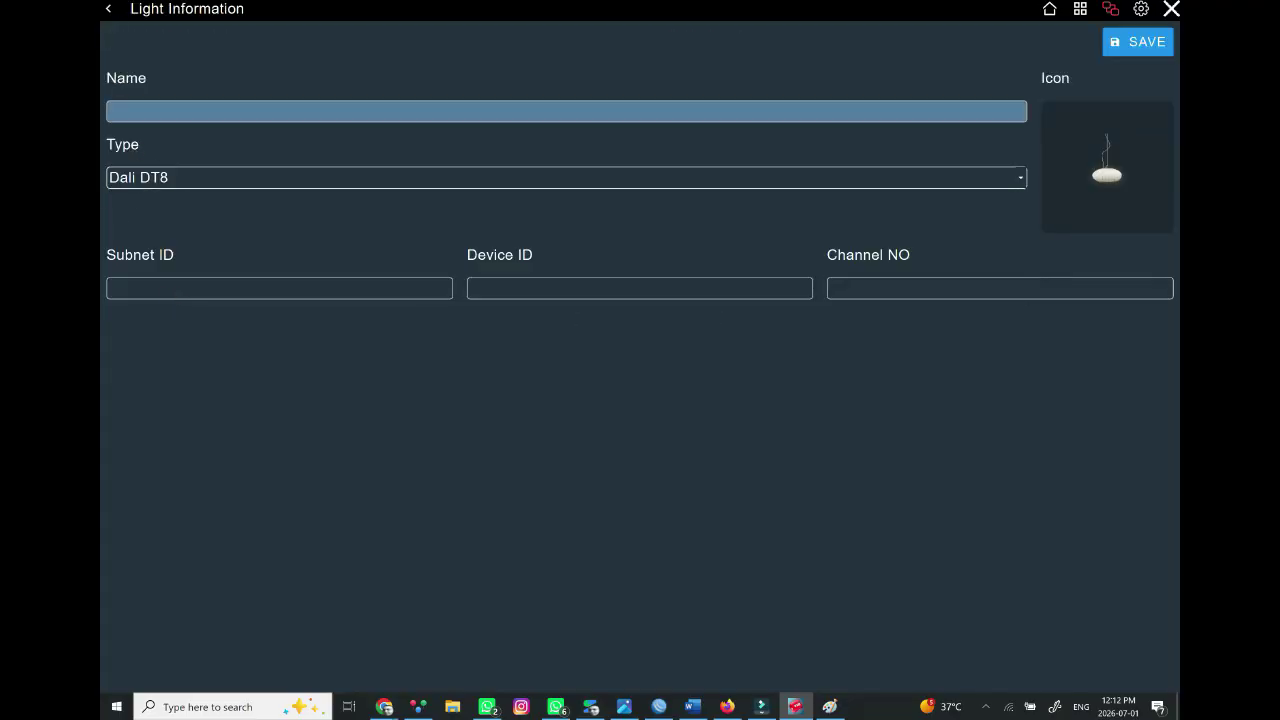
{"action": "type", "text": "dali d"}
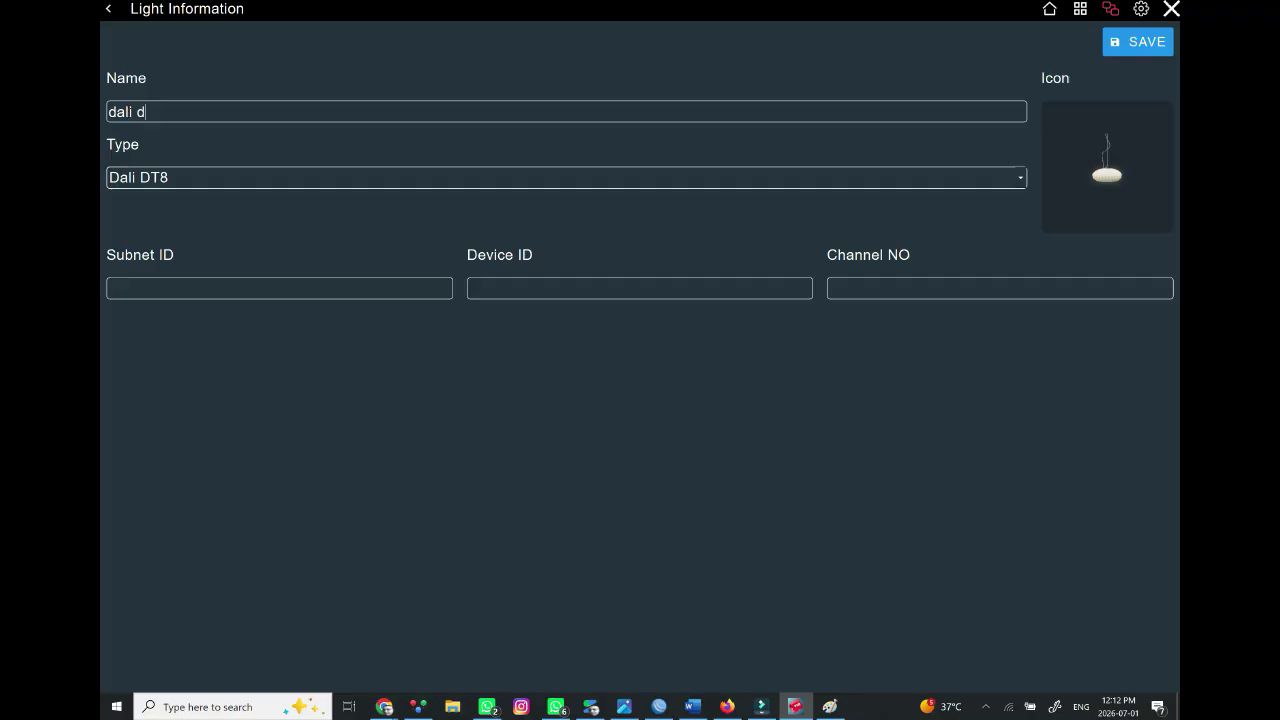
{"action": "type", "text": "t8"}
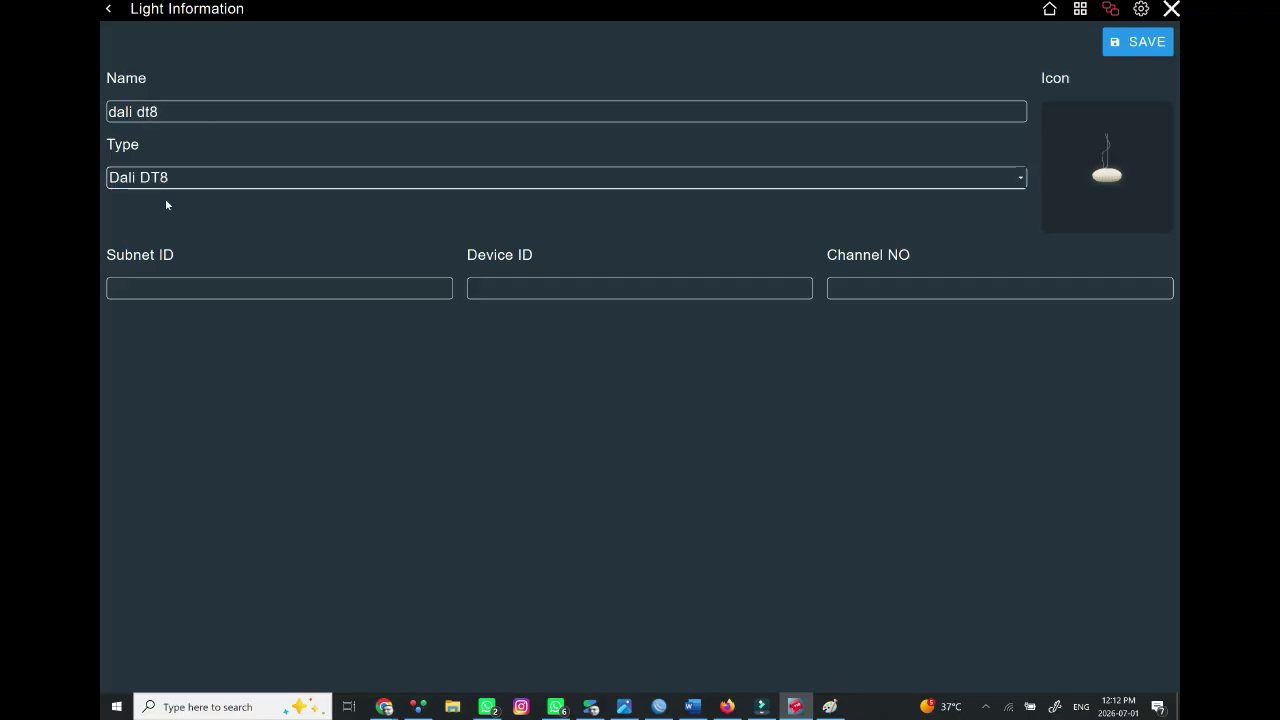
{"action": "left_click", "coordinate": [184, 282]}
{"action": "type", "text": "1"}
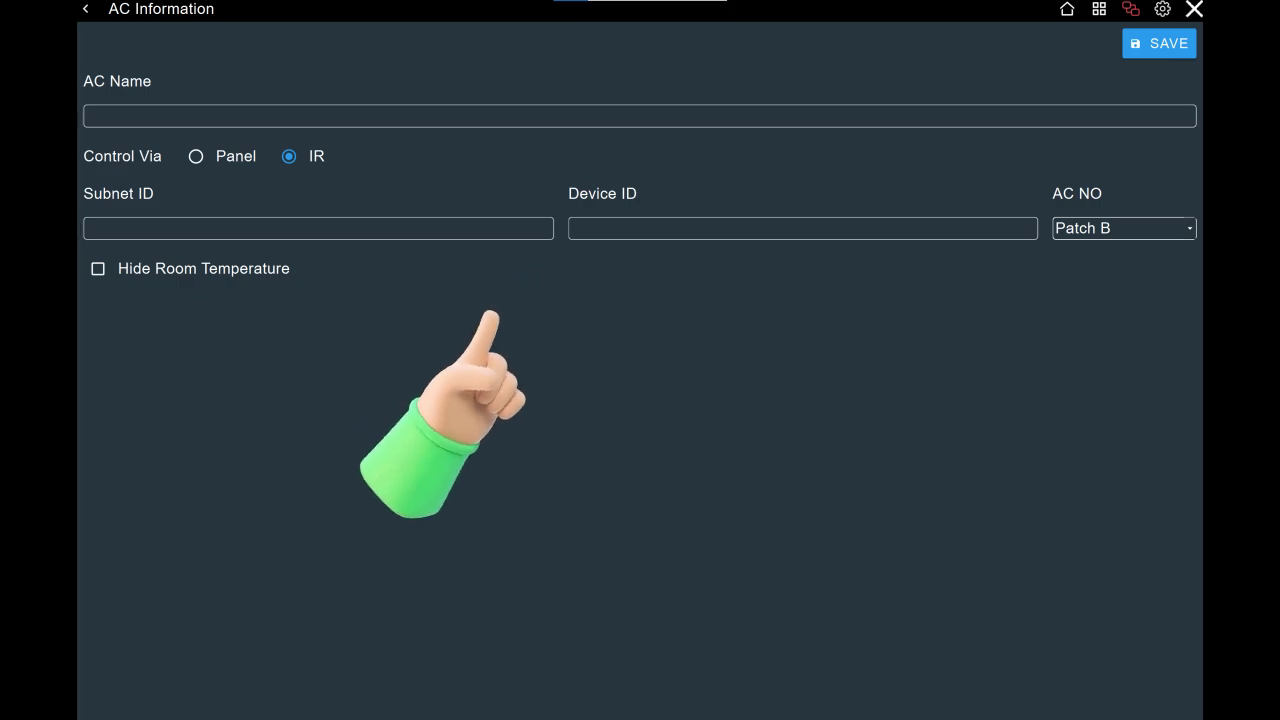
Open the AC number choices for the IR-controlled AC and start adding a floor heat device to Room101.
{"action": "left_click", "coordinate": [1124, 228]}
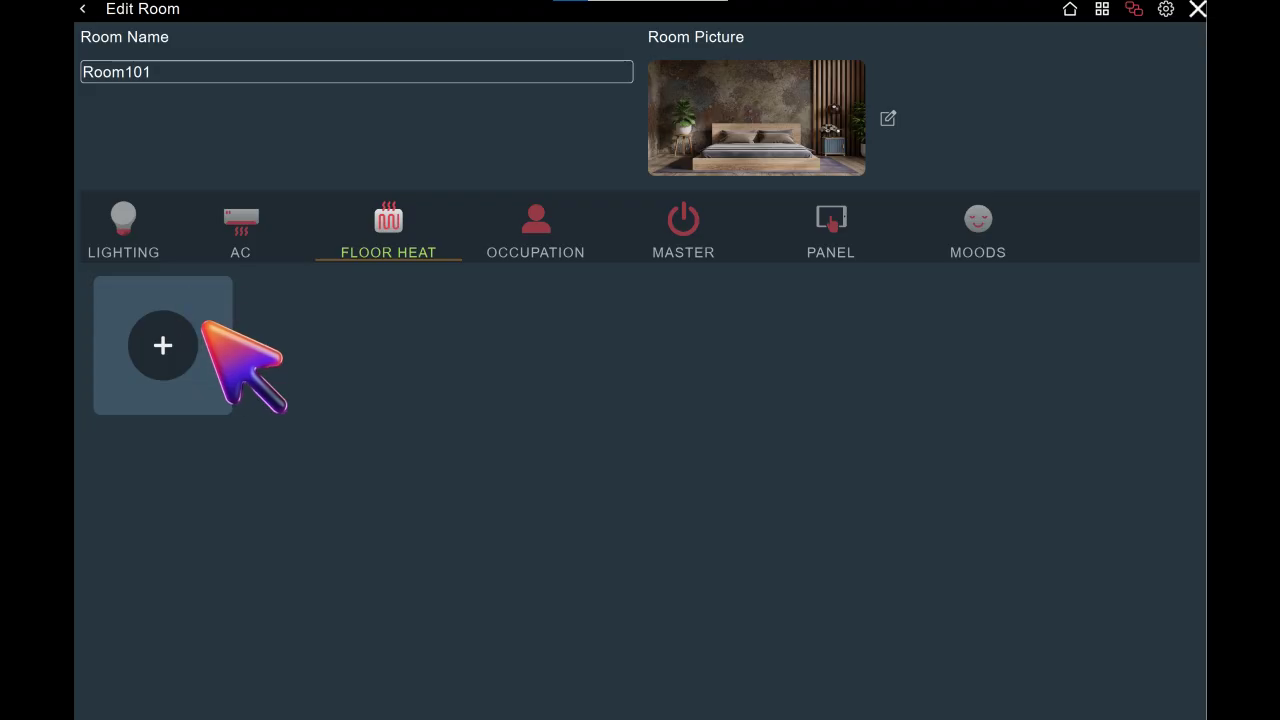
{"action": "left_click", "coordinate": [213, 333]}
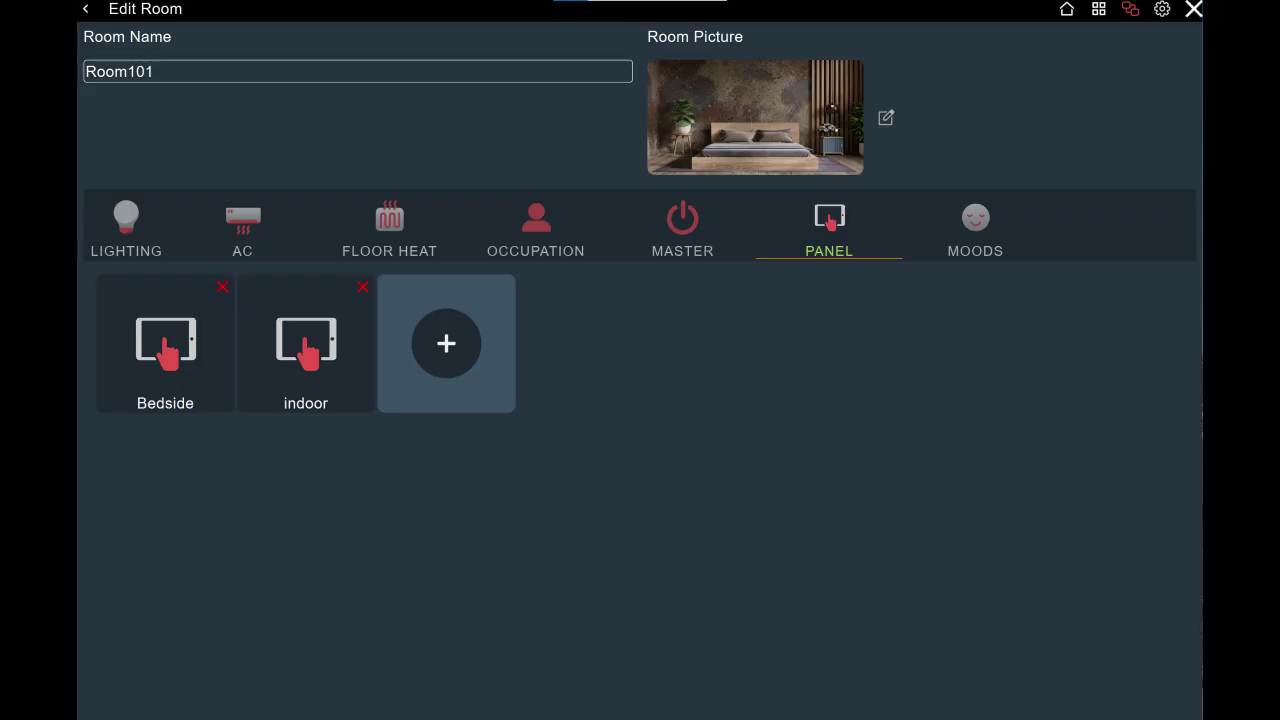
Add an extra DIY command to a new Room101 mood with subnet ID 1, device ID 51 and type Scene Switch, and save it.
{"action": "left_click", "coordinate": [975, 230]}
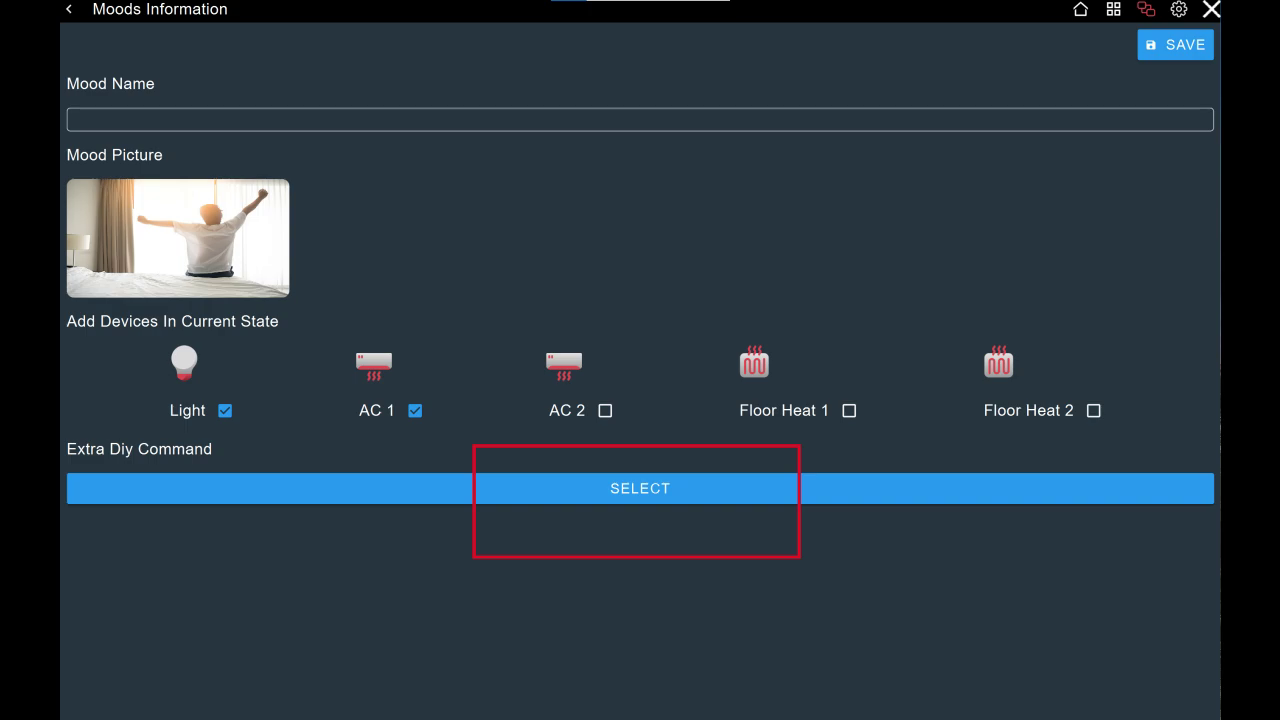
{"action": "left_click", "coordinate": [631, 488]}
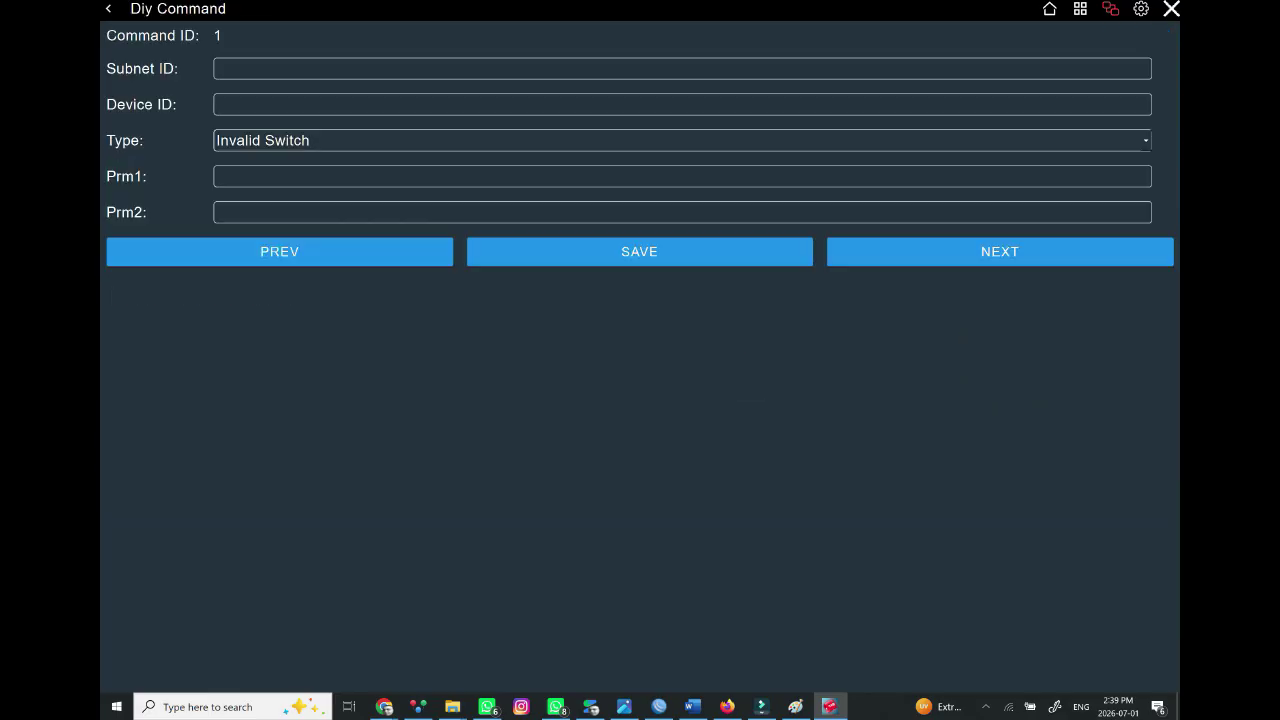
{"action": "type", "text": "1"}
{"action": "key", "text": "Tab"}
{"action": "type", "text": "51"}
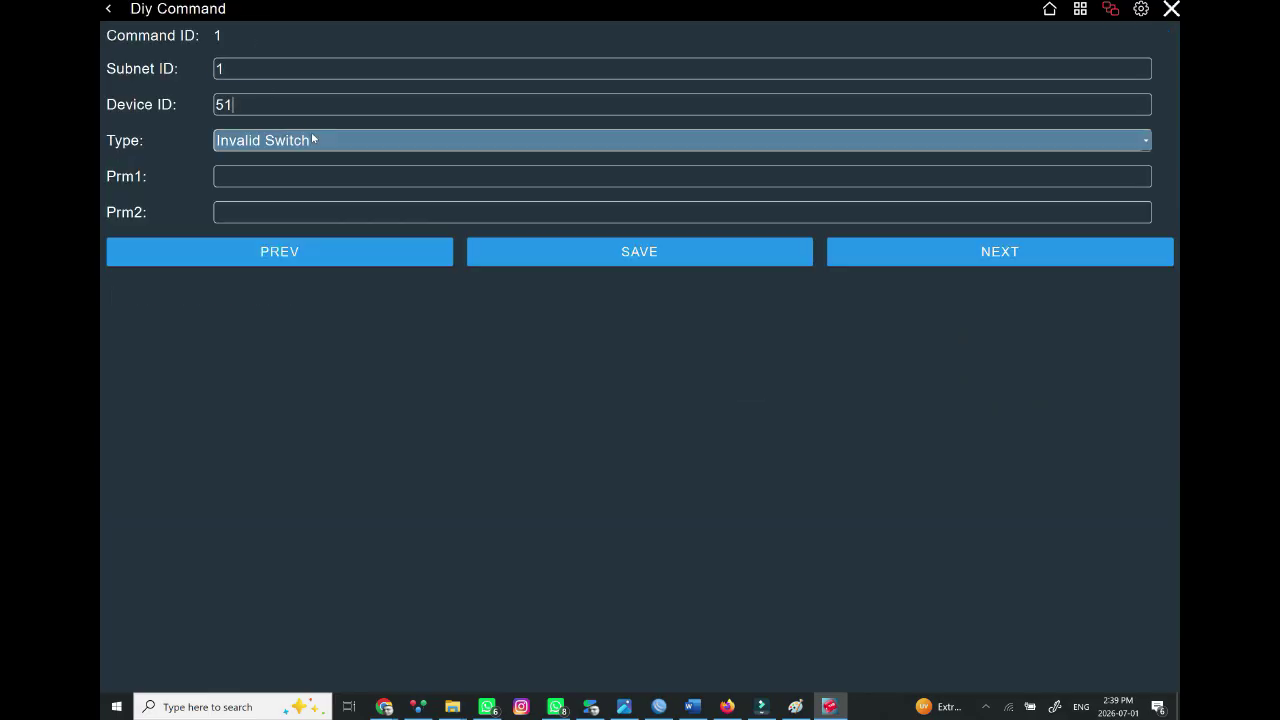
{"action": "left_click", "coordinate": [312, 136]}
{"action": "left_click", "coordinate": [297, 182]}
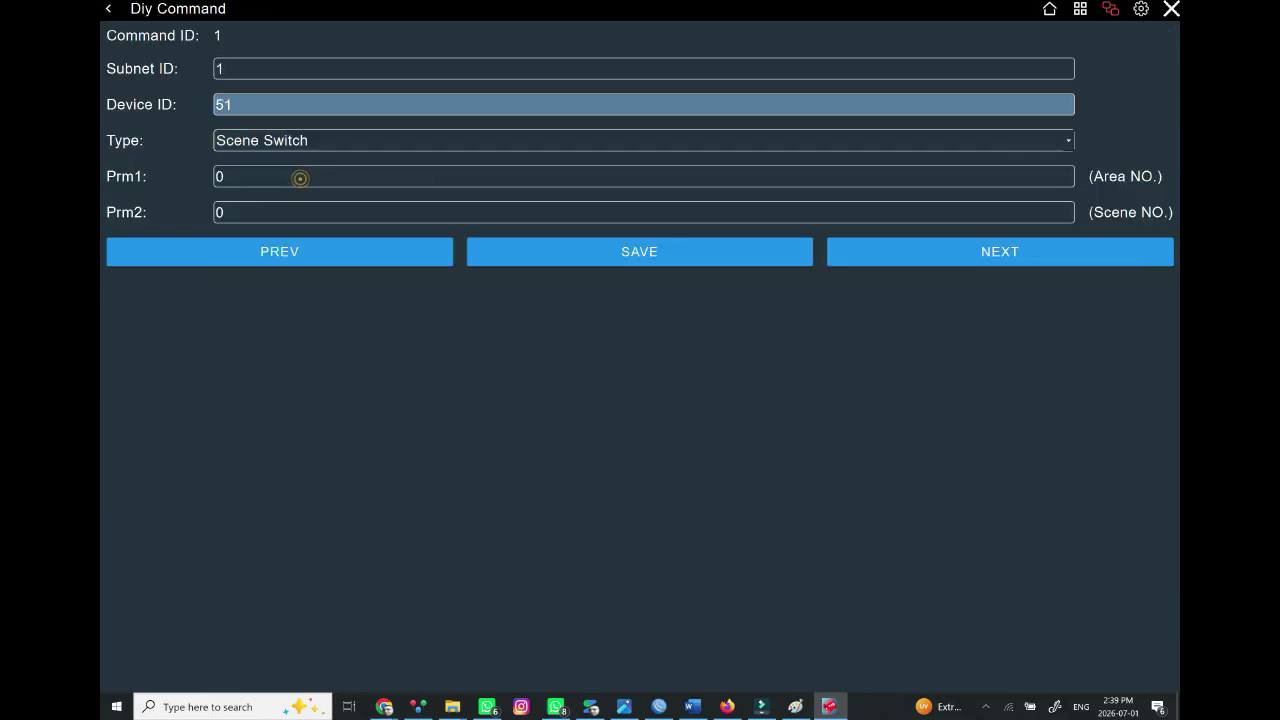
{"action": "left_click", "coordinate": [586, 254]}
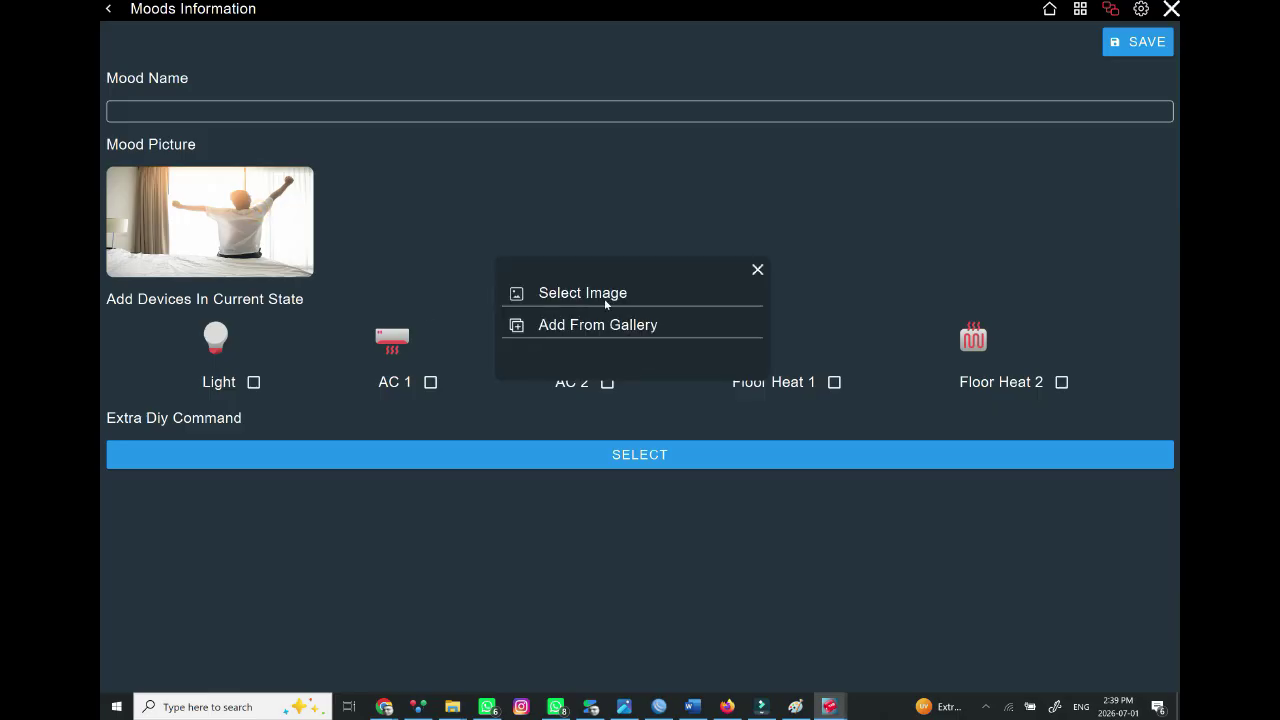
Give the mood the candle and rose picture, name it romance and save it.
{"action": "left_click", "coordinate": [603, 290]}
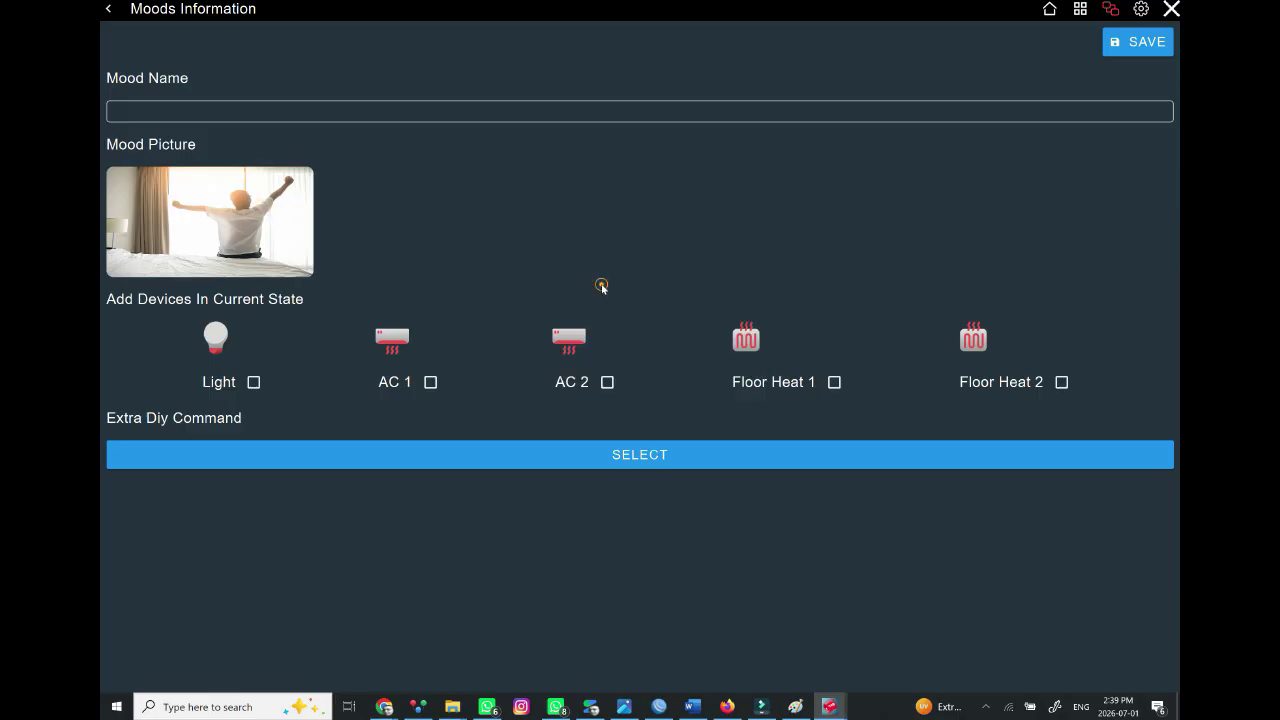
{"action": "left_click", "coordinate": [489, 334]}
{"action": "type", "text": "romance"}
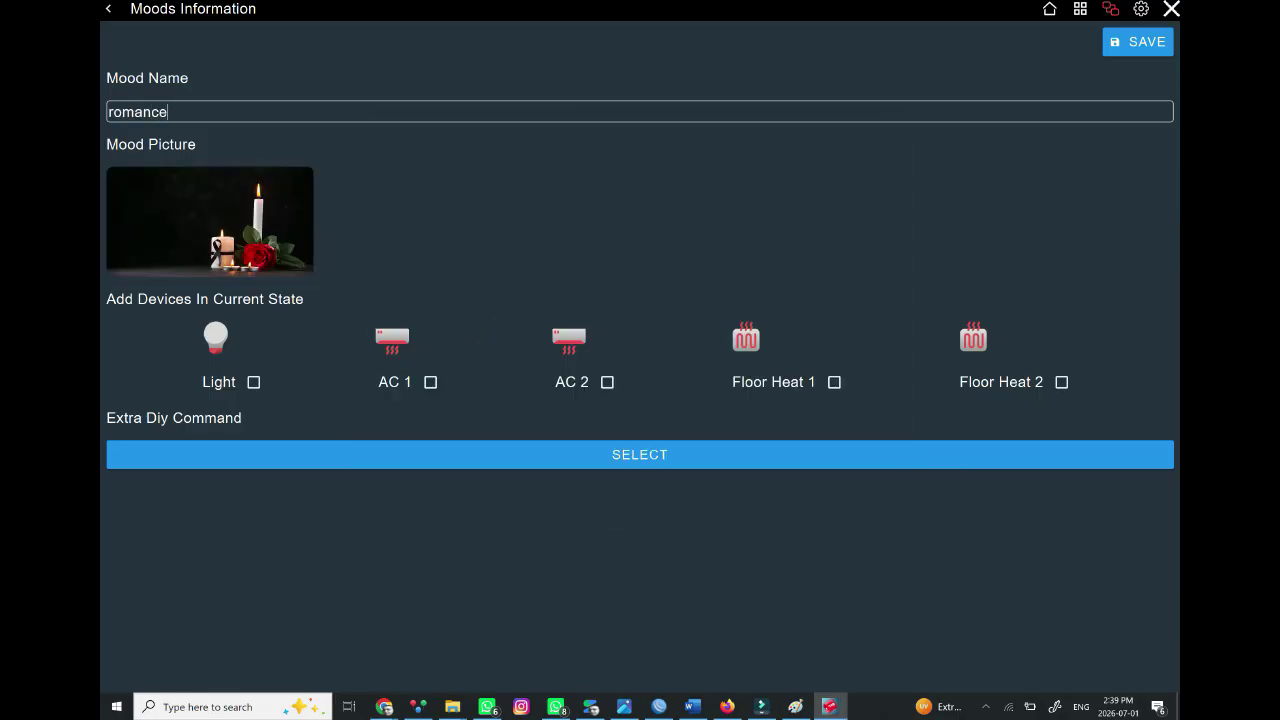
{"action": "left_click", "coordinate": [1168, 50]}
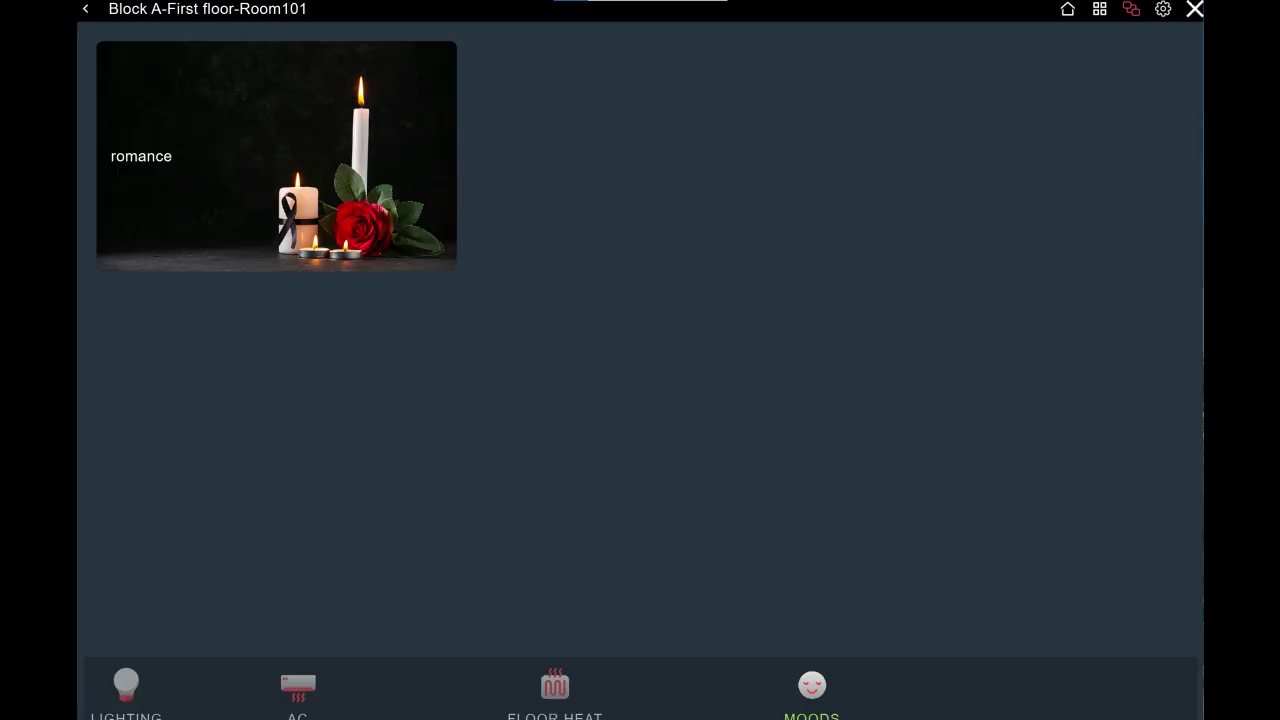